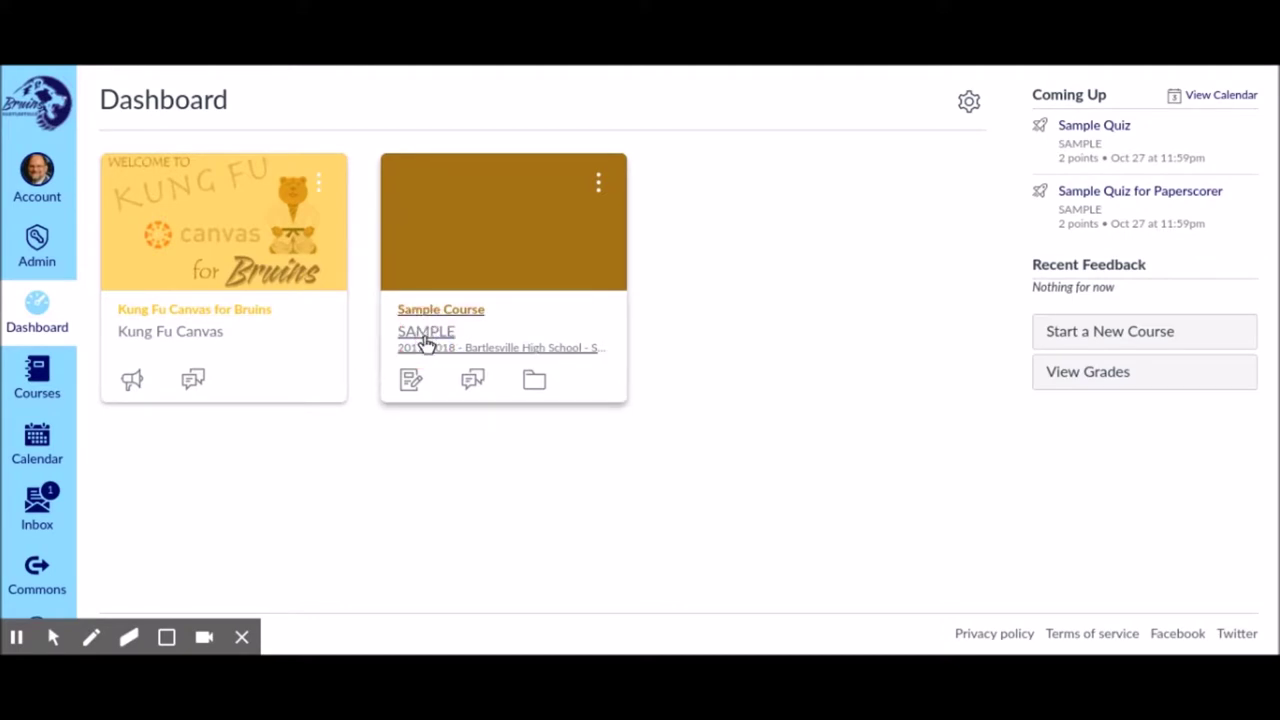
# Open the SAMPLE course's Quizzes list and show the options for Sample Quiz for Paperscorer
pyautogui.click(426, 343)
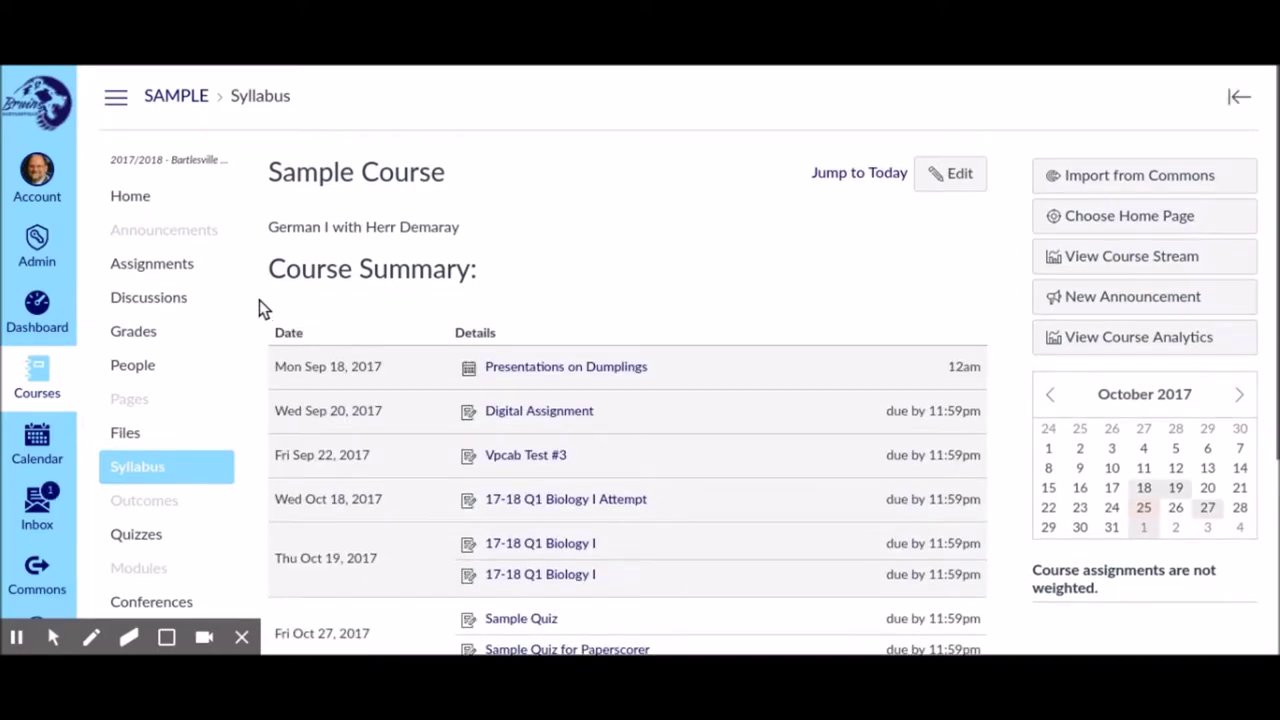
pyautogui.scroll(-3, 222, 313)
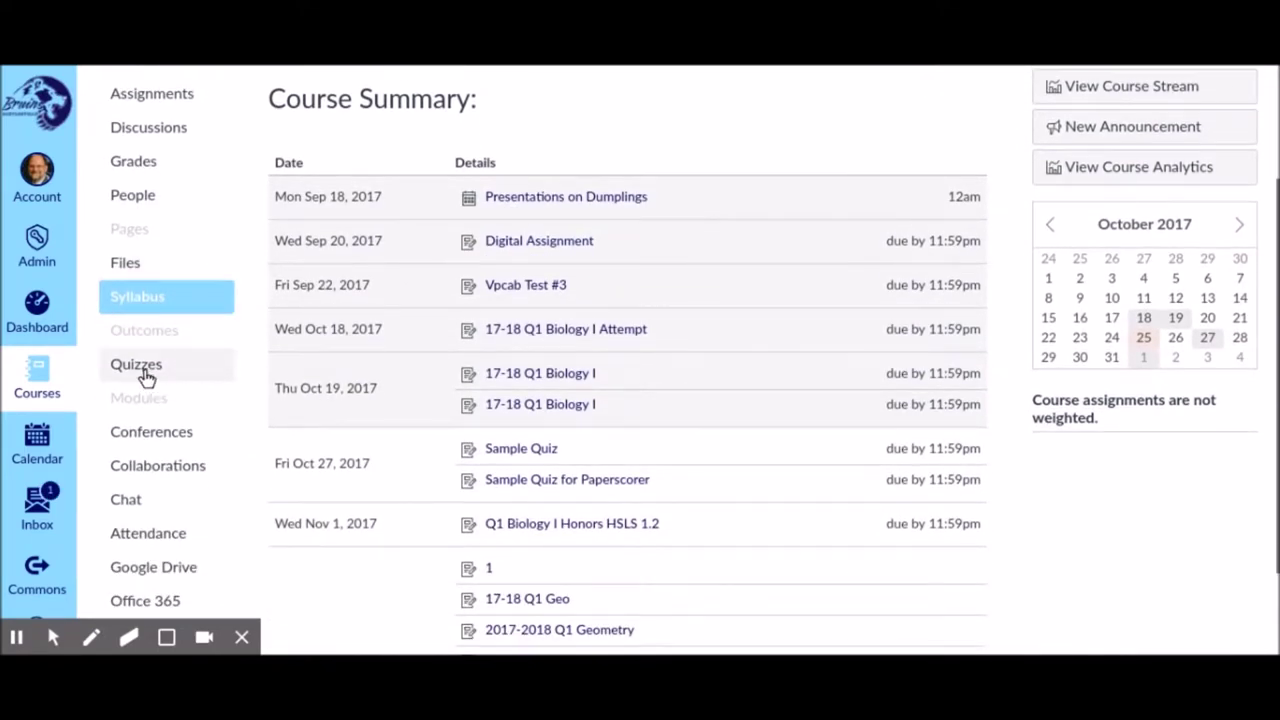
pyautogui.click(128, 371)
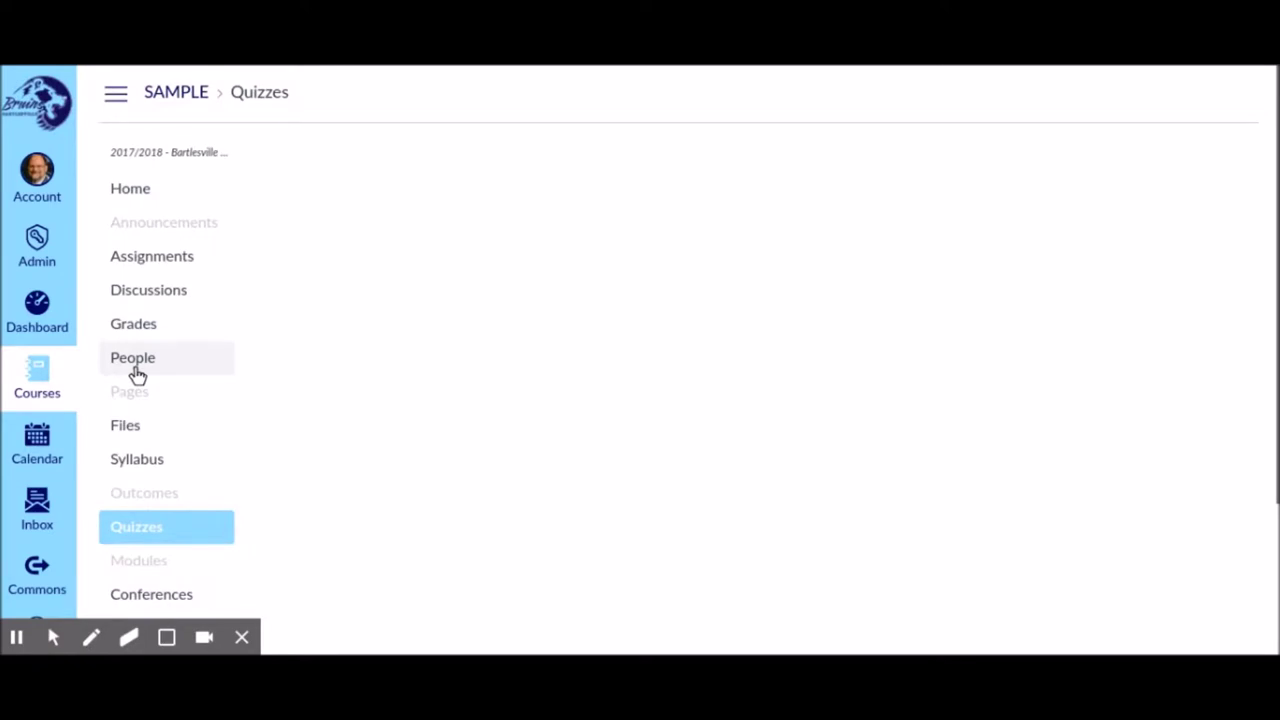
pyautogui.scroll(-3, 480, 337)
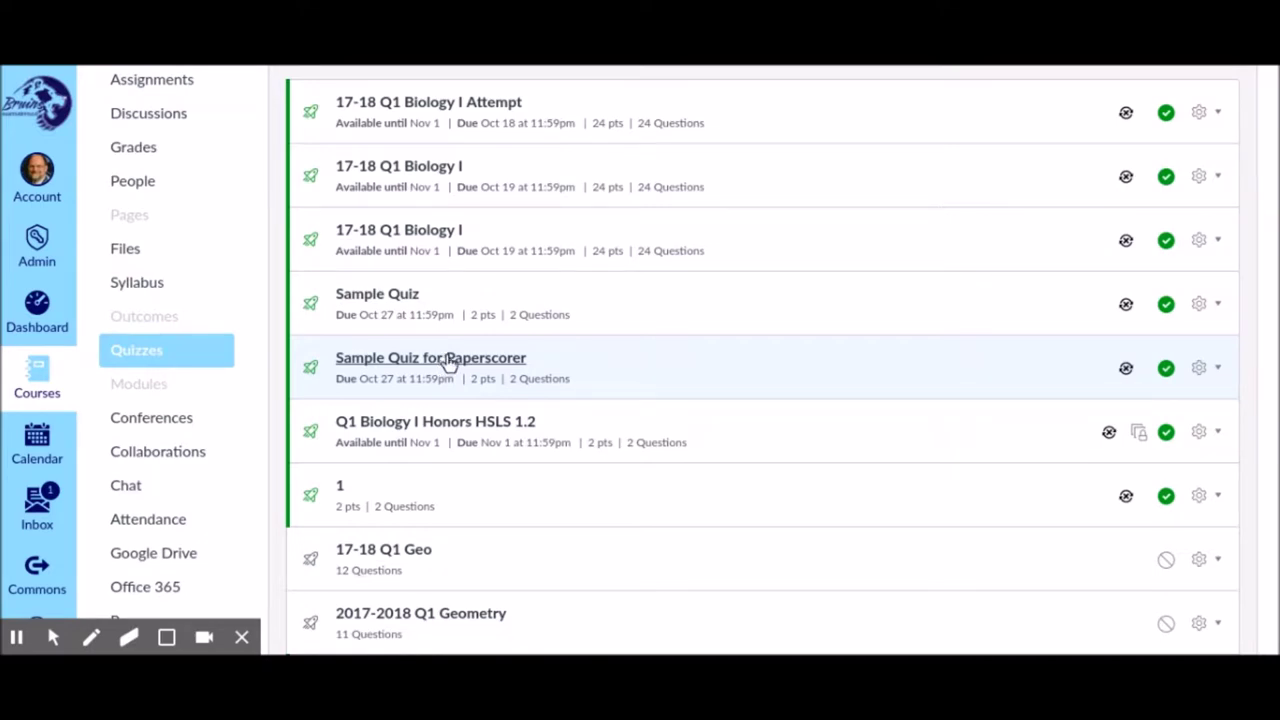
pyautogui.click(1198, 369)
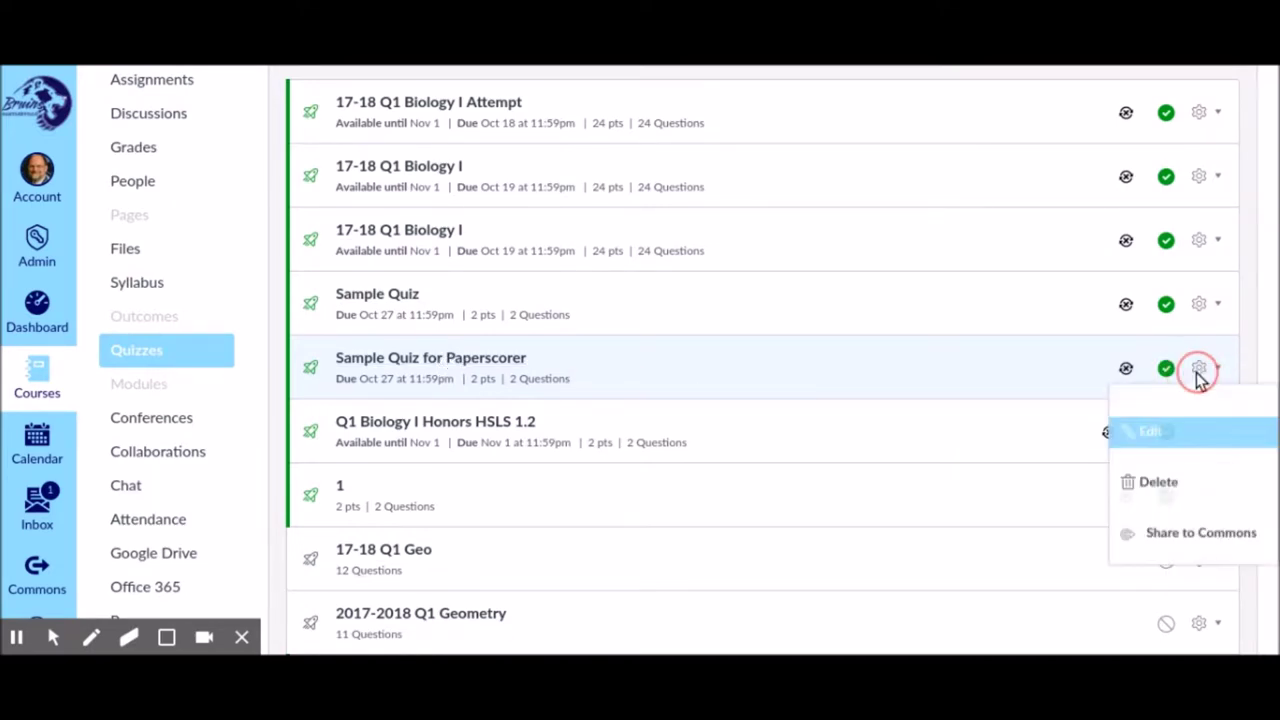
# Turn off the access-code requirement on Sample Quiz for Paperscorer and save the quiz
pyautogui.click(1153, 441)
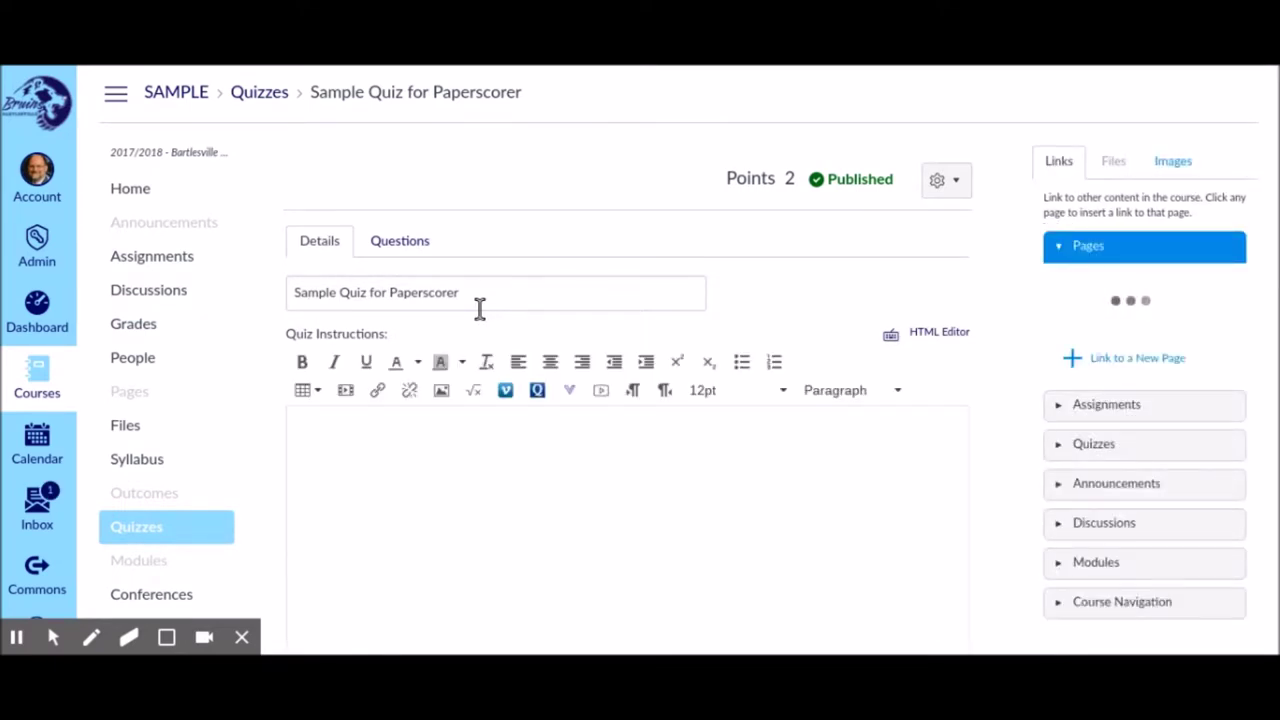
pyautogui.scroll(-5, 484, 286)
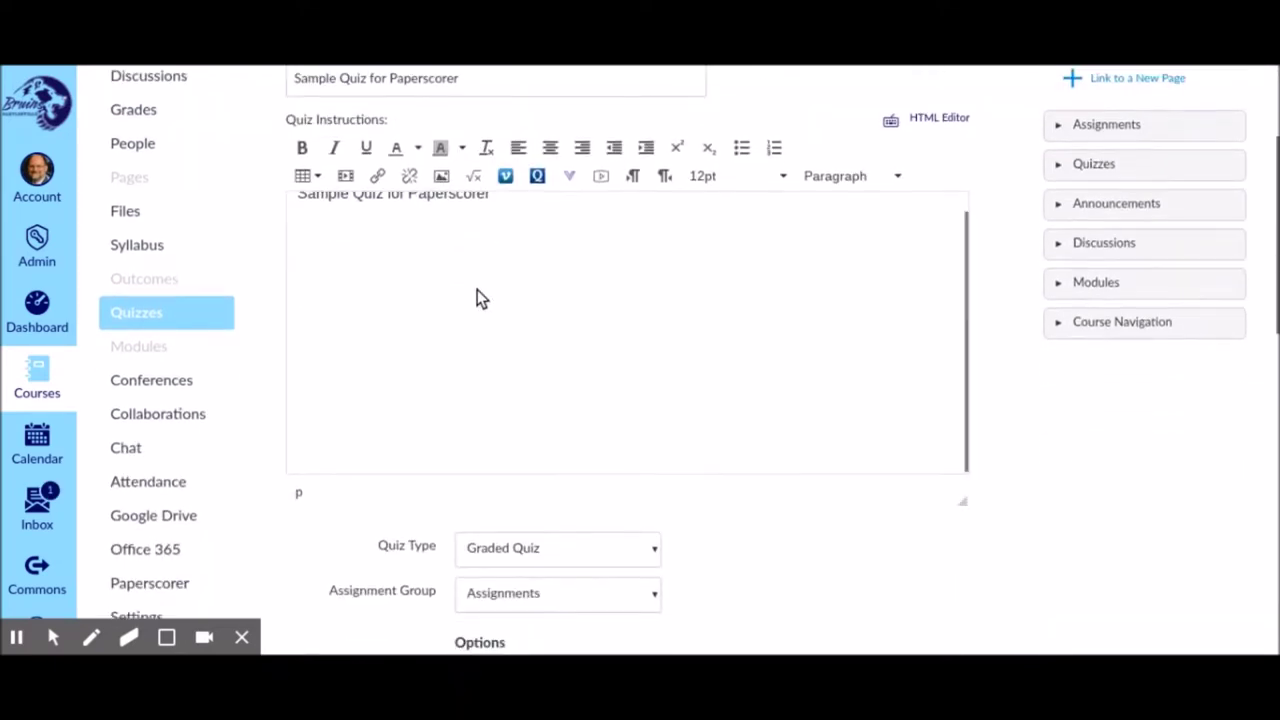
pyautogui.scroll(-8, 471, 282)
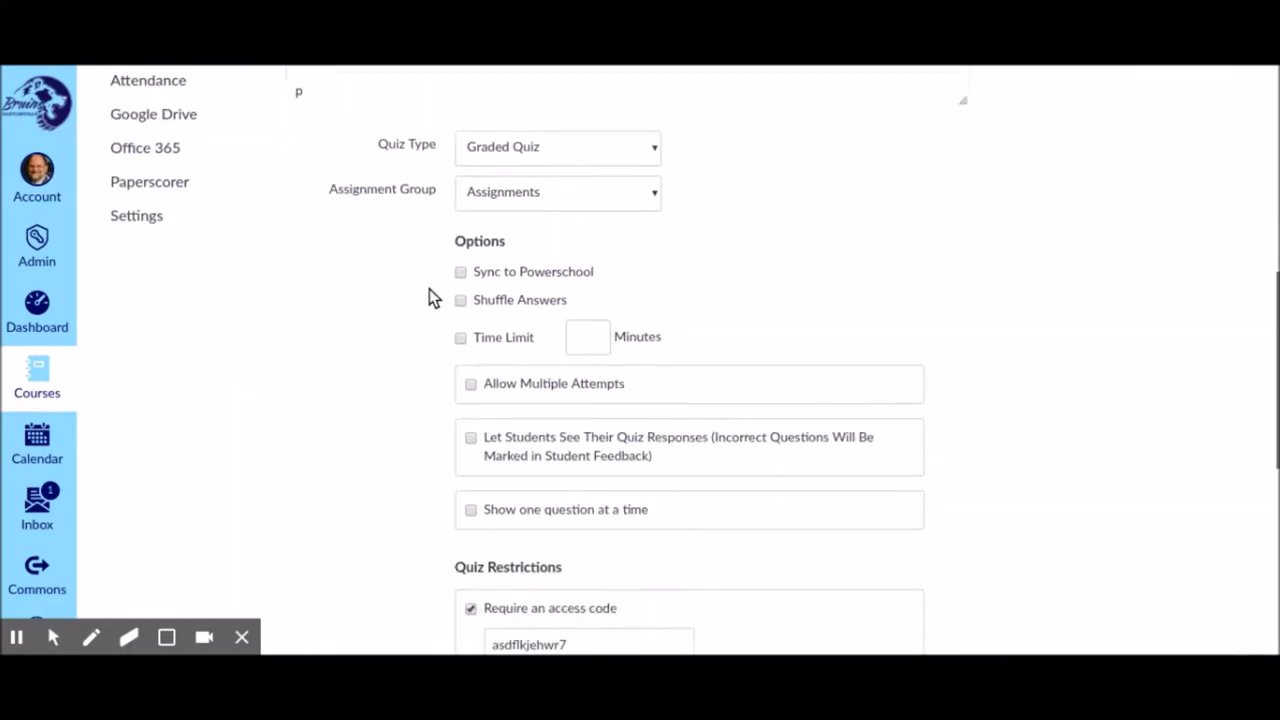
pyautogui.scroll(-2, 429, 289)
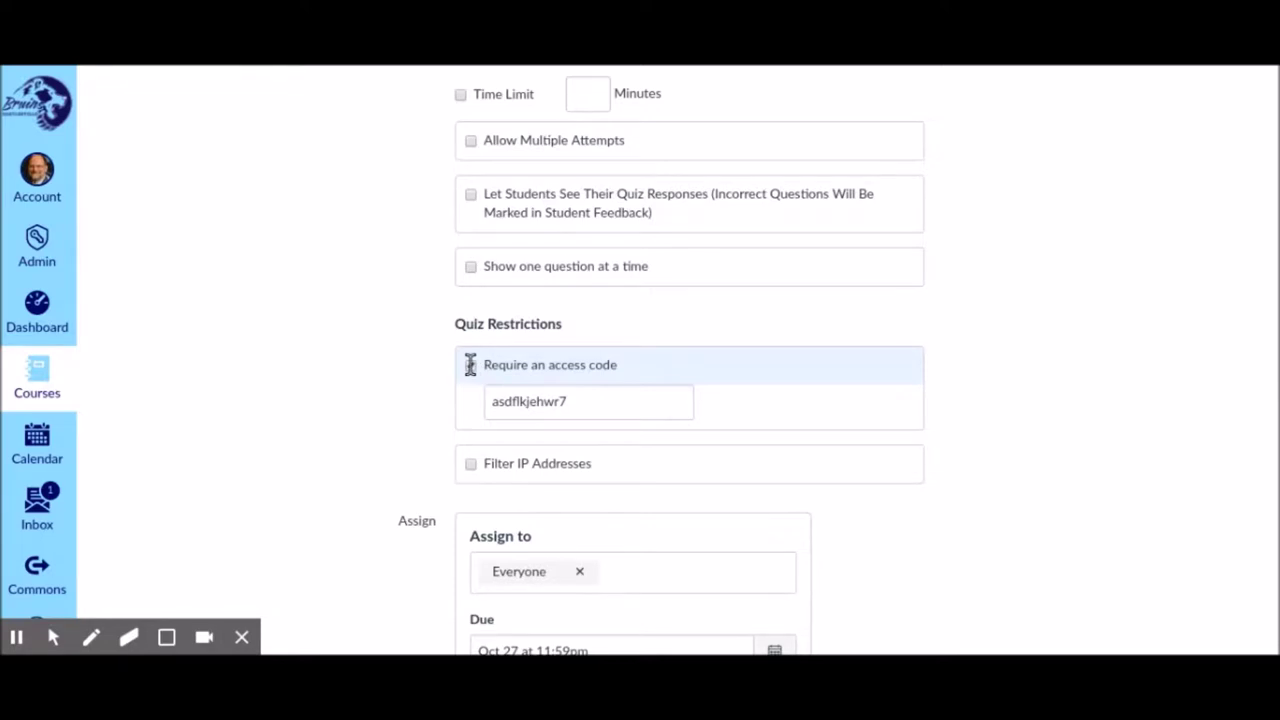
pyautogui.click(469, 365)
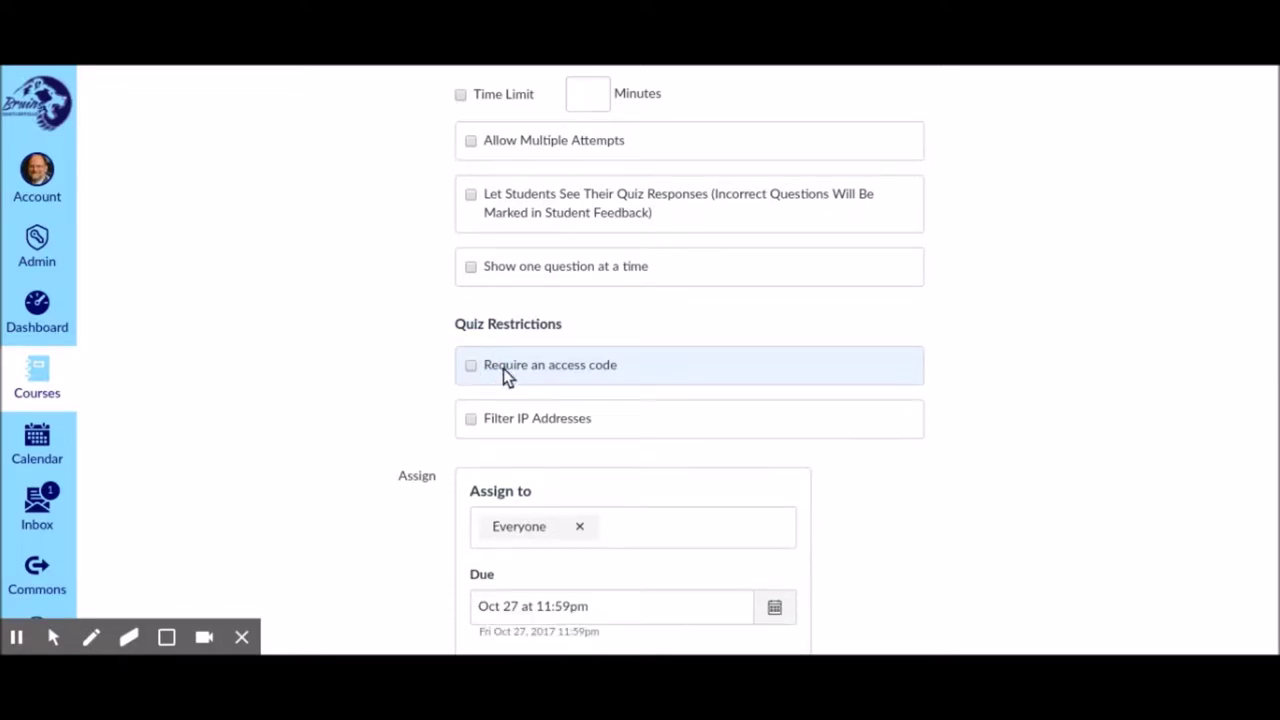
pyautogui.scroll(-5, 506, 371)
pyautogui.click(940, 598)
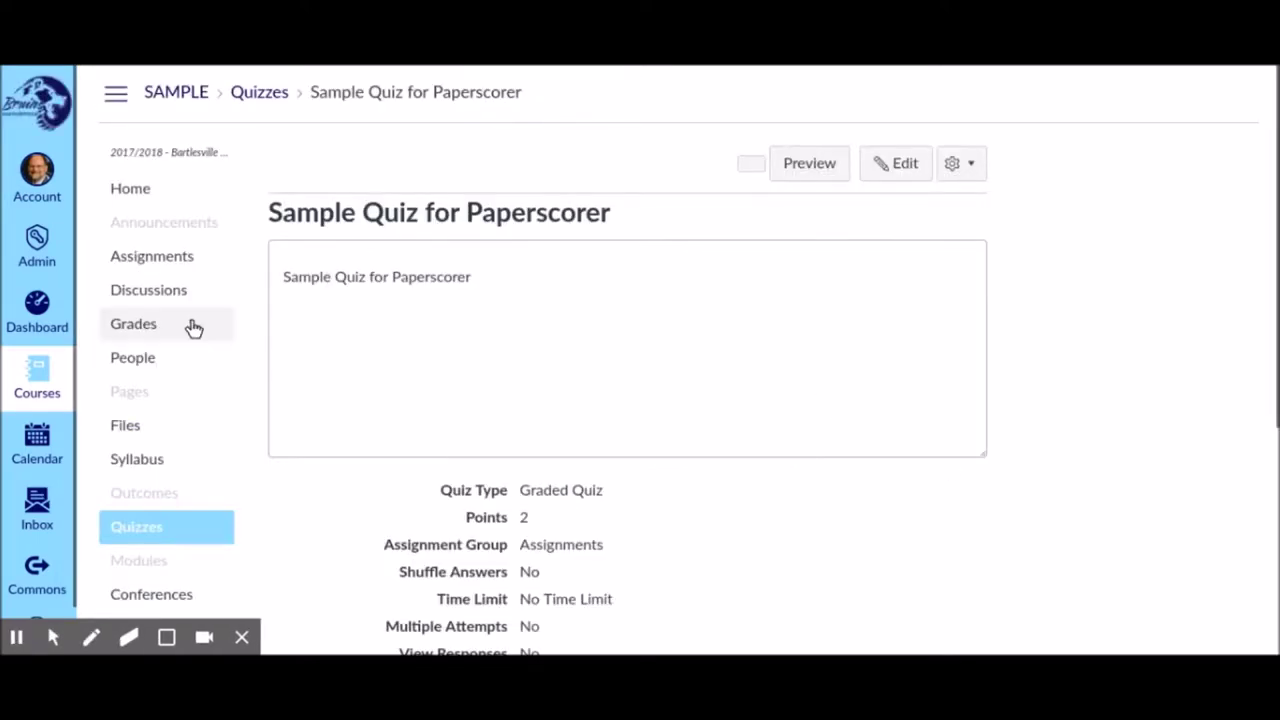
# Go to the course's PaperScorer tool page
pyautogui.scroll(-5, 193, 328)
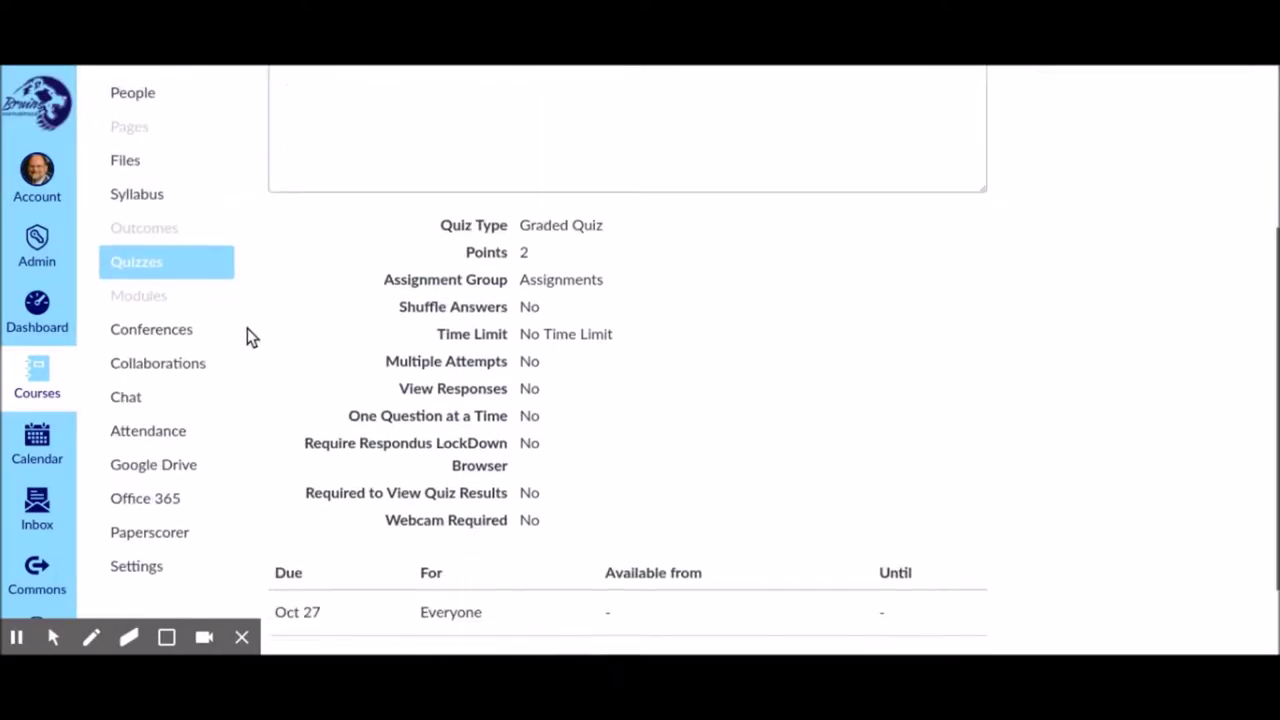
pyautogui.scroll(5, 158, 131)
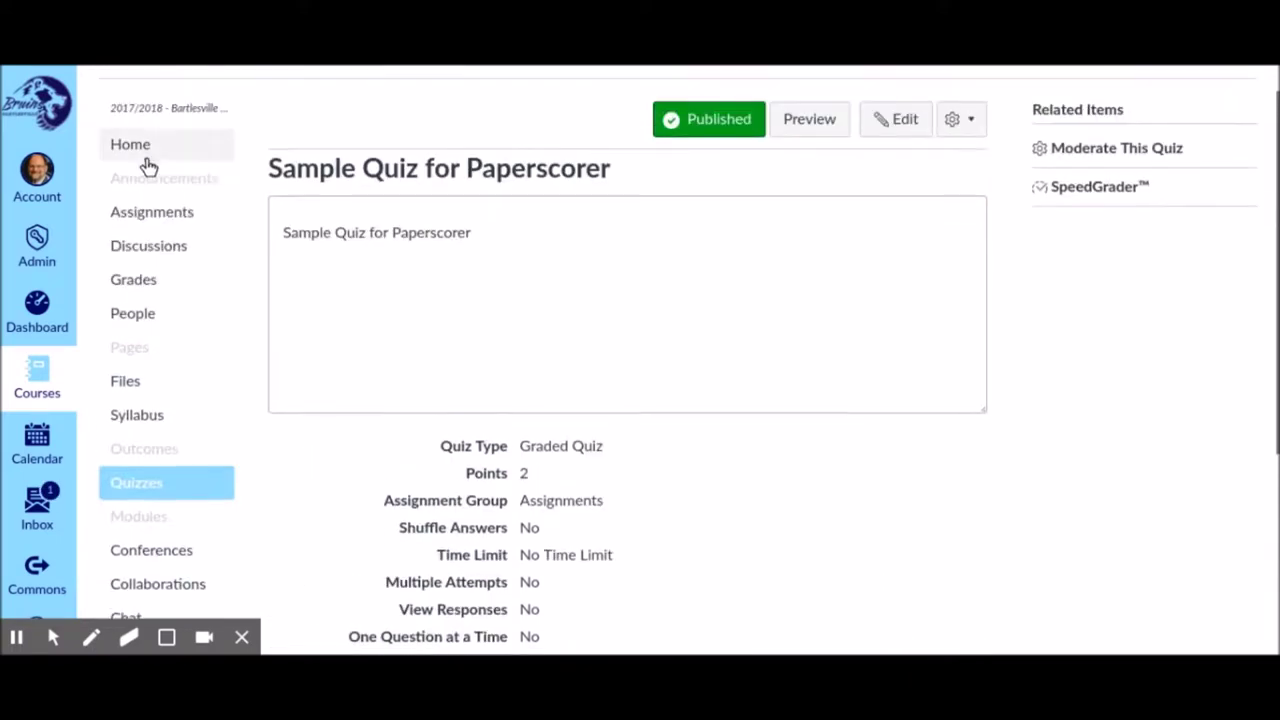
pyautogui.scroll(-5, 155, 351)
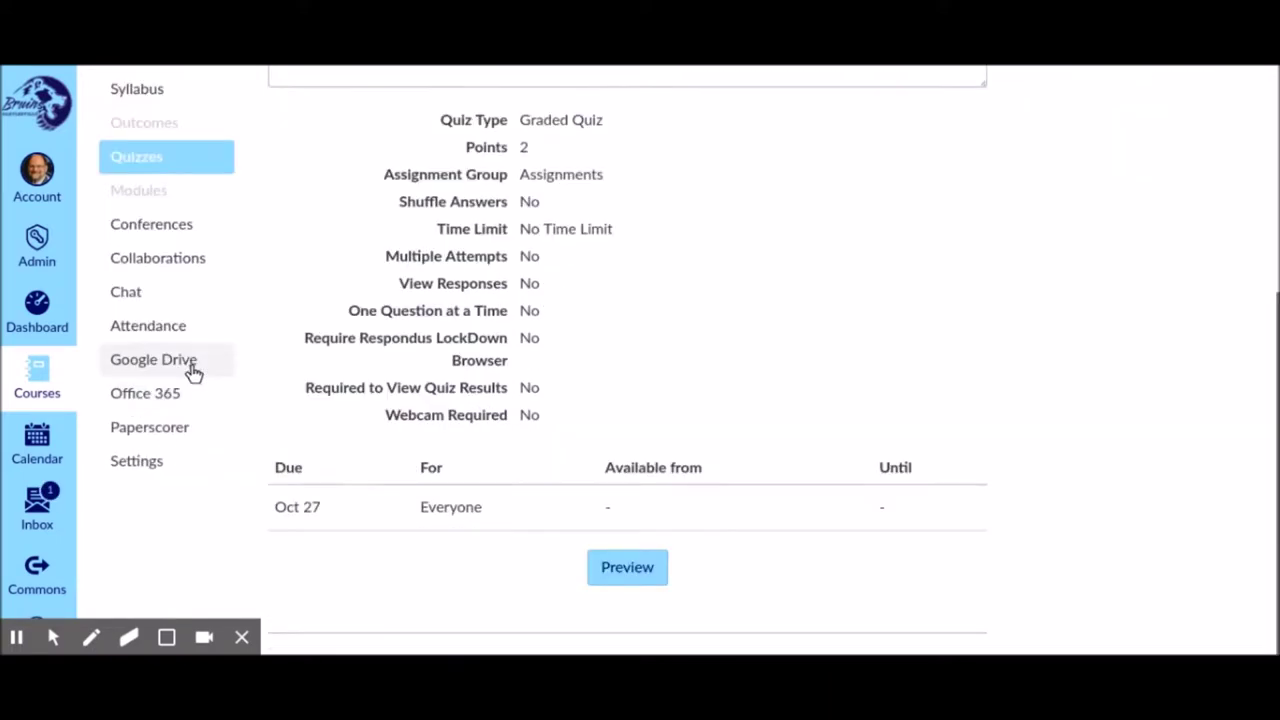
pyautogui.click(146, 437)
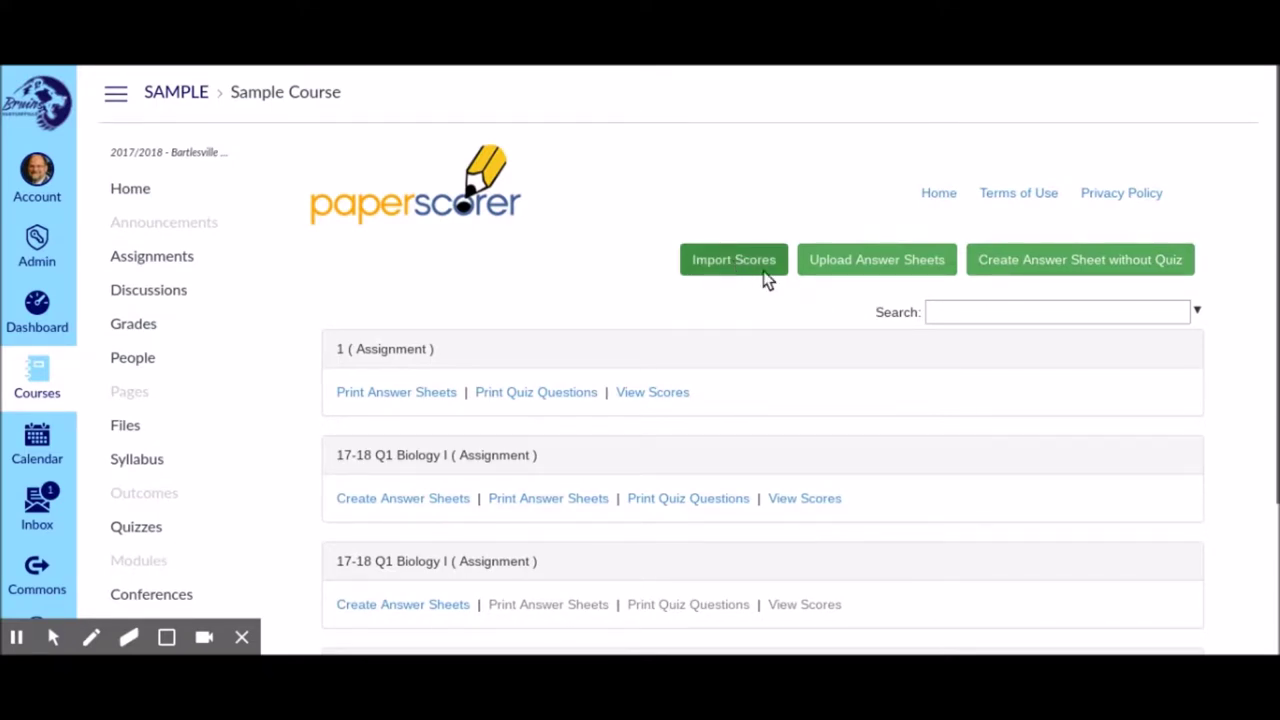
# Start a PaperScorer answer-sheet upload and pick the scanned sheet images to add
pyautogui.click(853, 271)
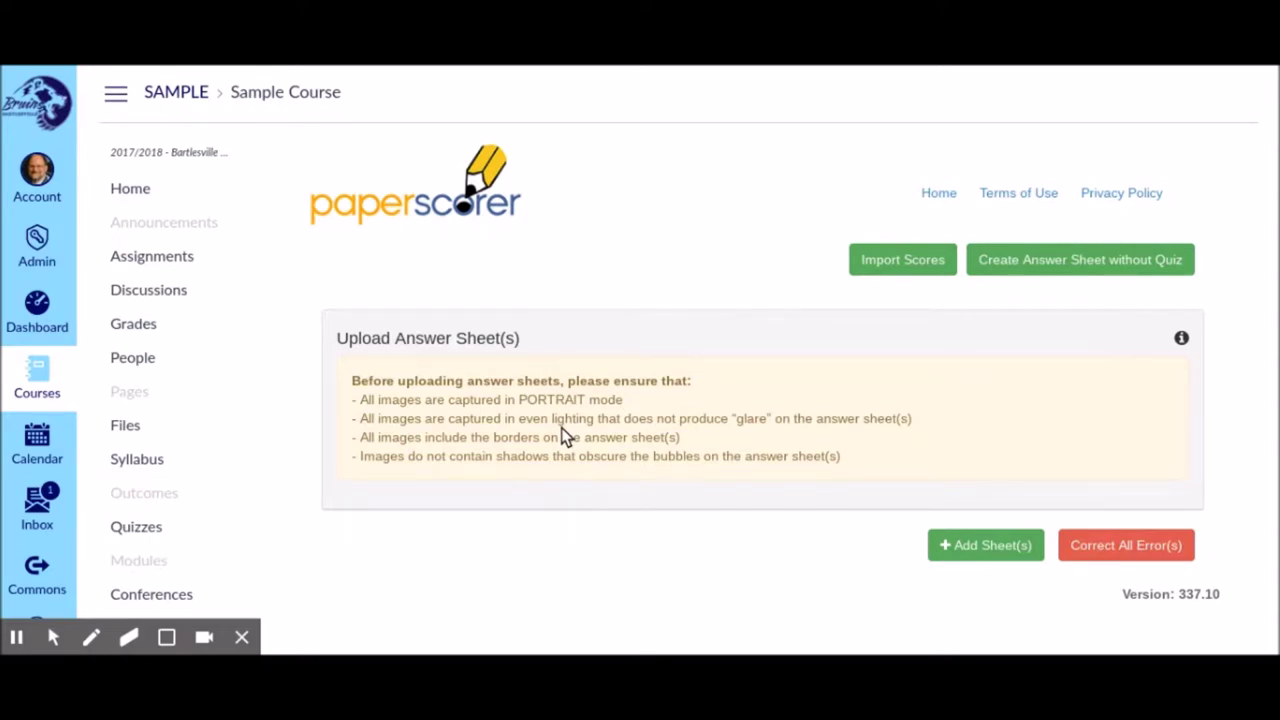
pyautogui.scroll(-1, 565, 437)
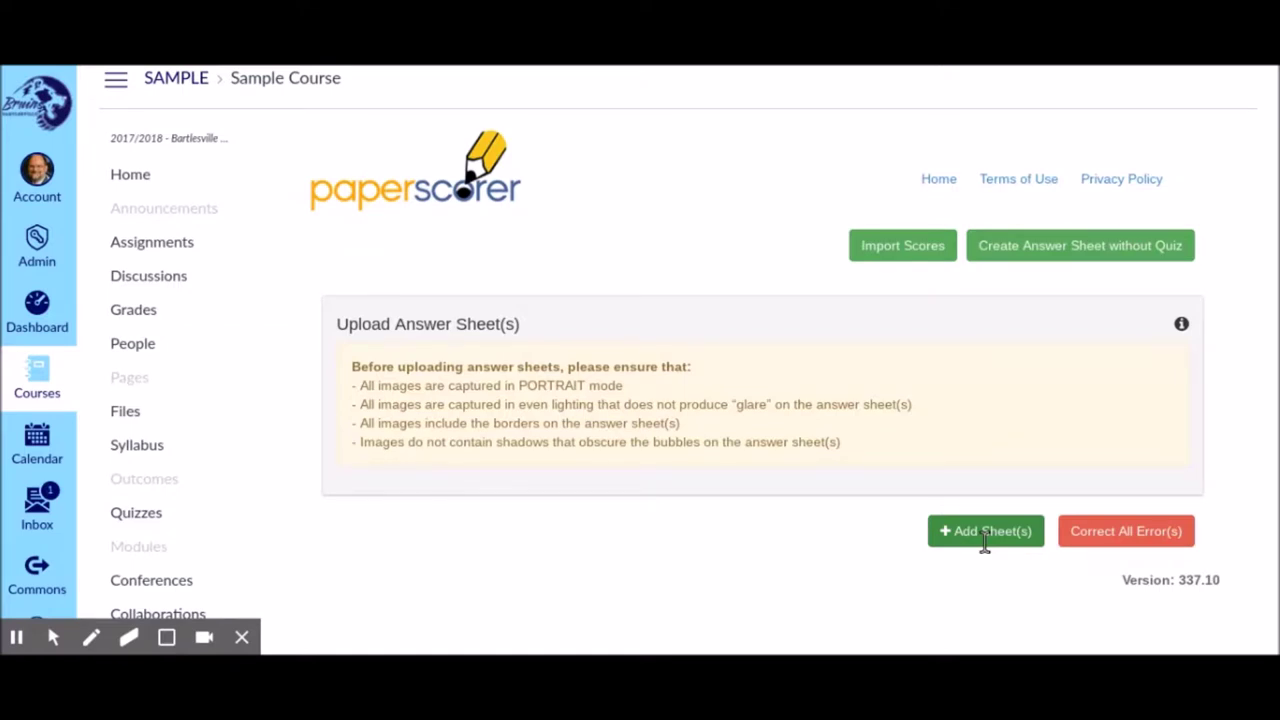
pyautogui.click(985, 531)
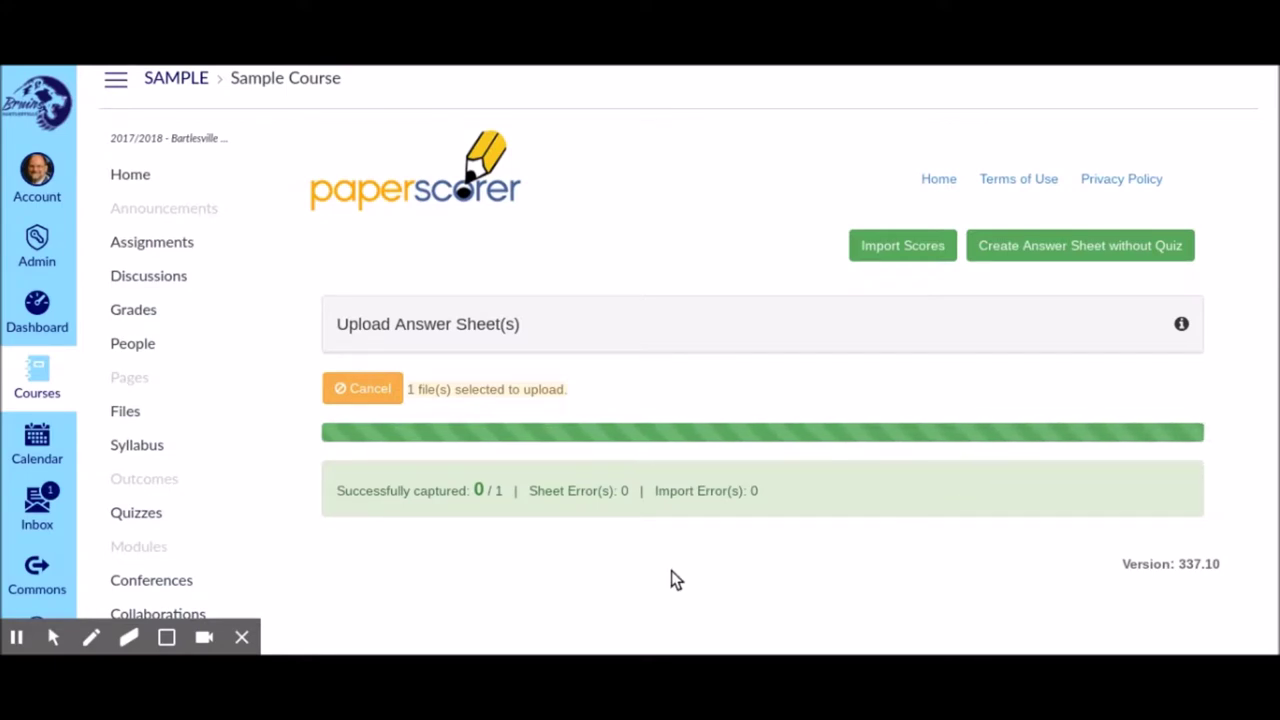
# Review the upload summary showing 3 of 3 sheets successful with no errors
pyautogui.scroll(-1, 624, 567)
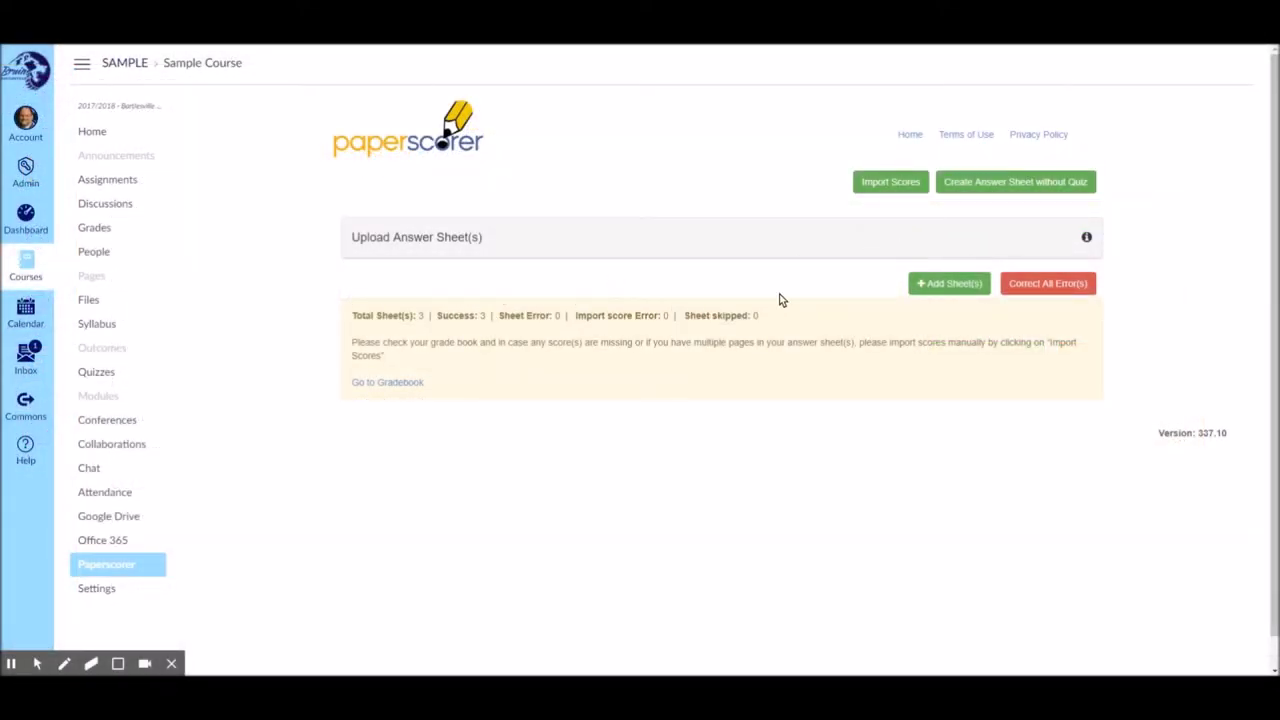
# Correct the first flagged sheet by marking D for question 4 and submitting it
pyautogui.click(1041, 284)
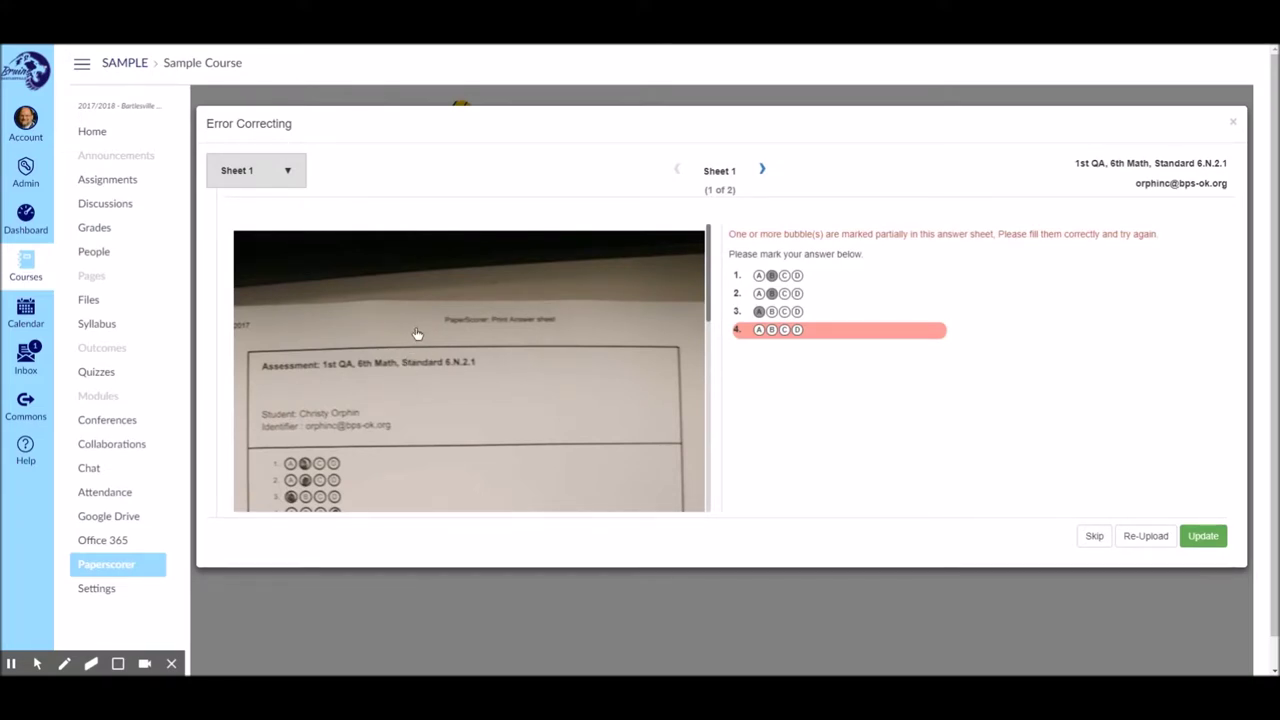
pyautogui.scroll(-2, 417, 333)
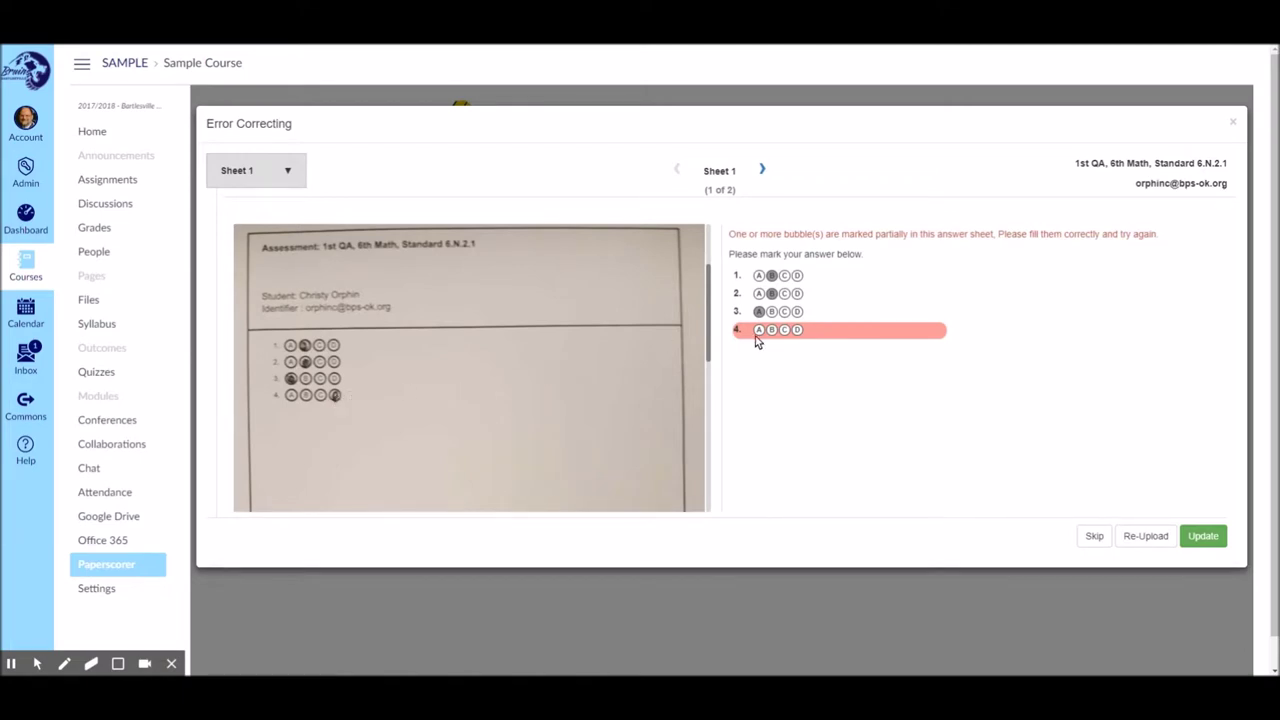
pyautogui.click(796, 331)
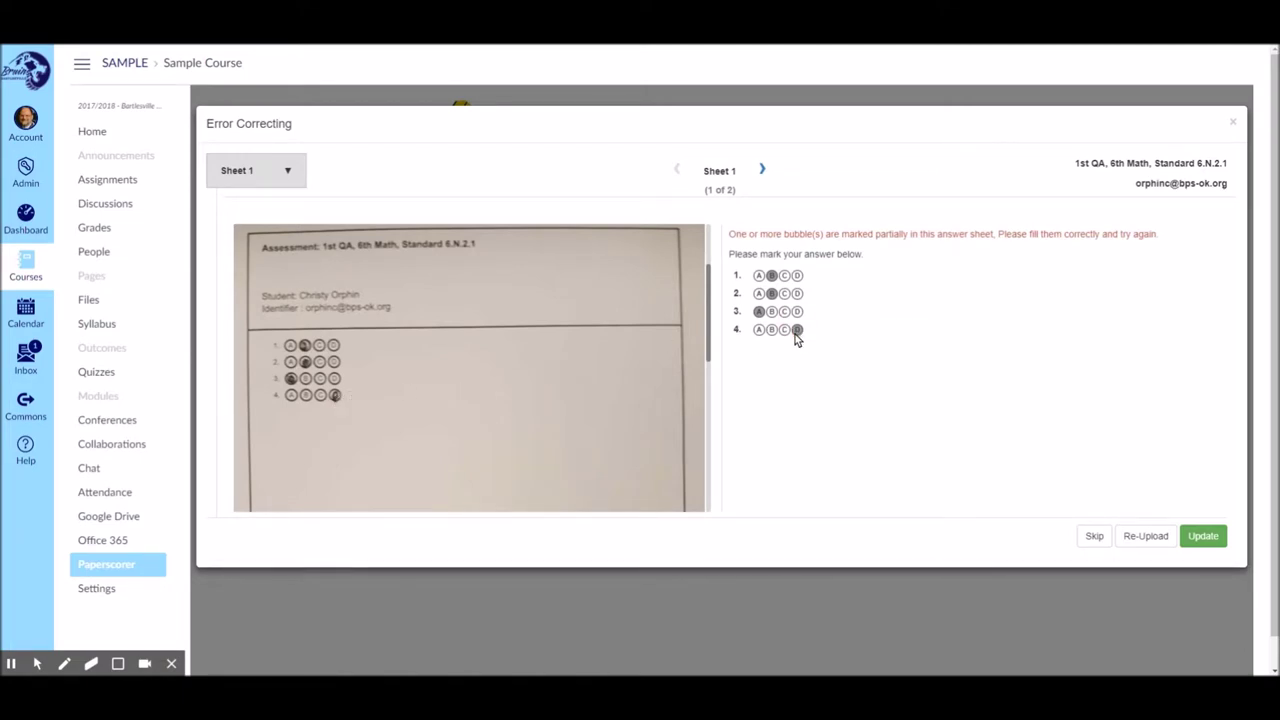
pyautogui.click(1200, 537)
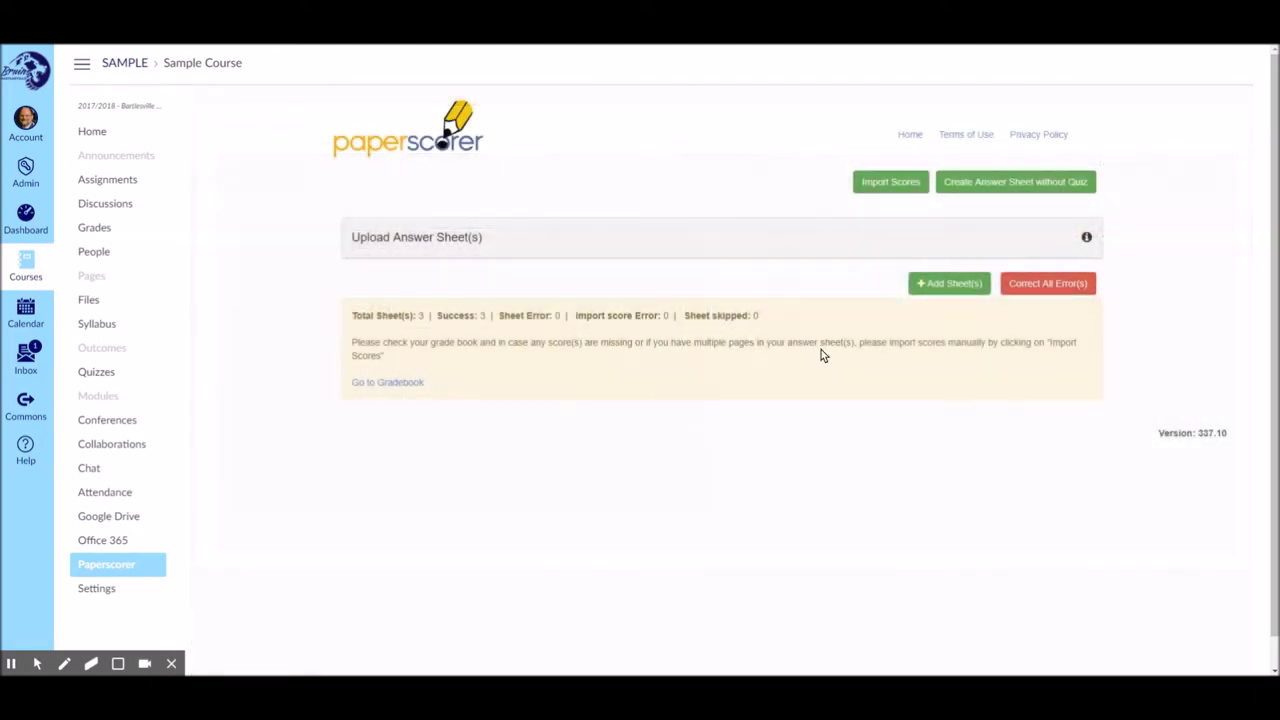
# Fix the remaining flagged sheet with answer D for question 4 and submit the update
pyautogui.click(1028, 286)
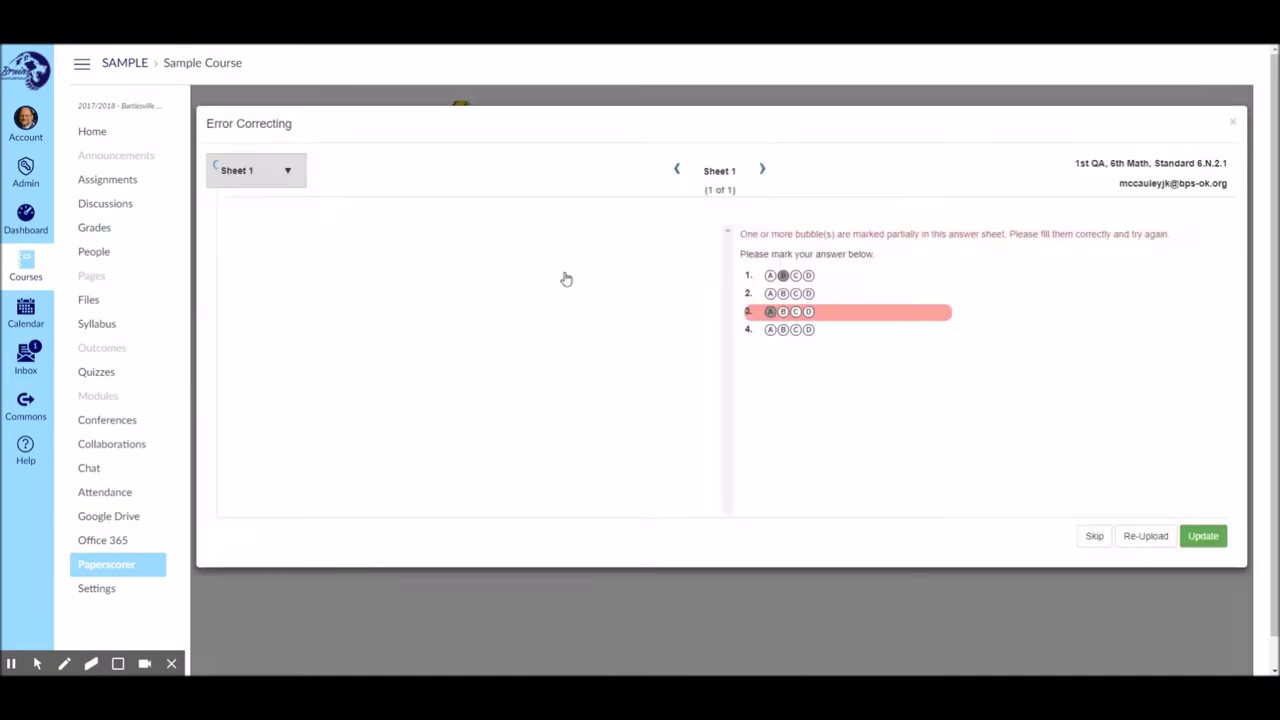
pyautogui.scroll(-1, 424, 345)
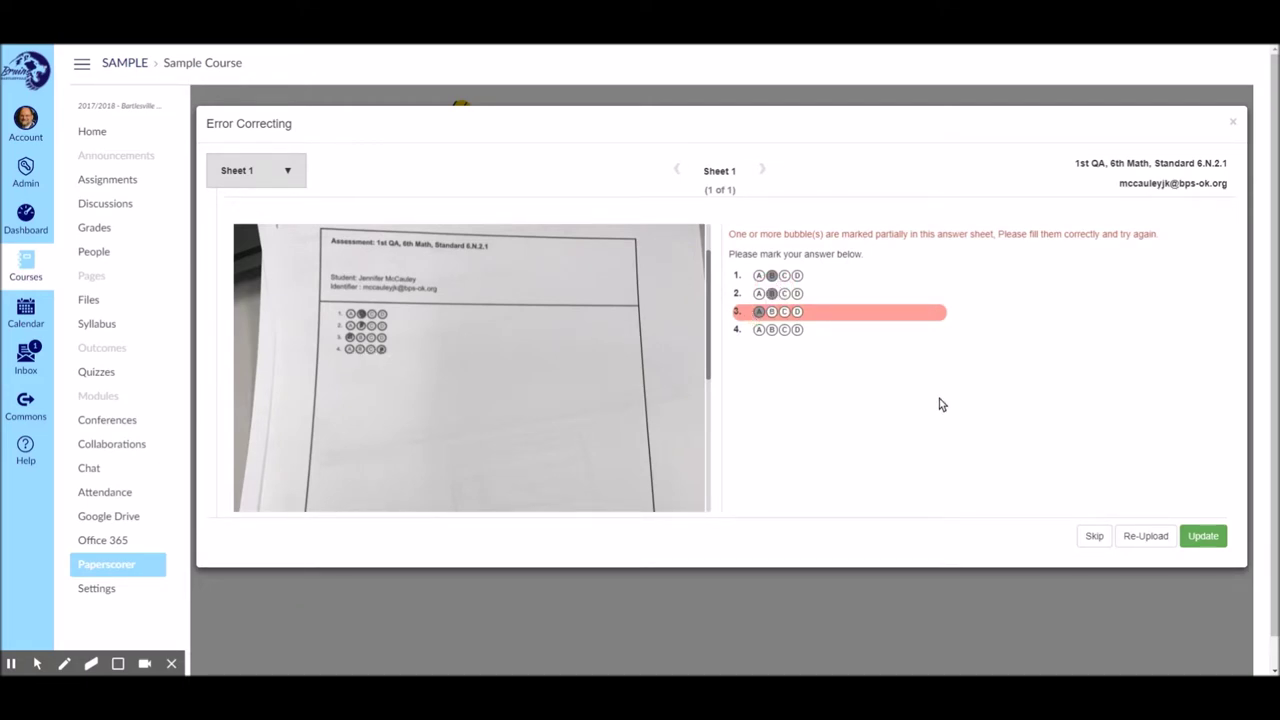
pyautogui.click(797, 330)
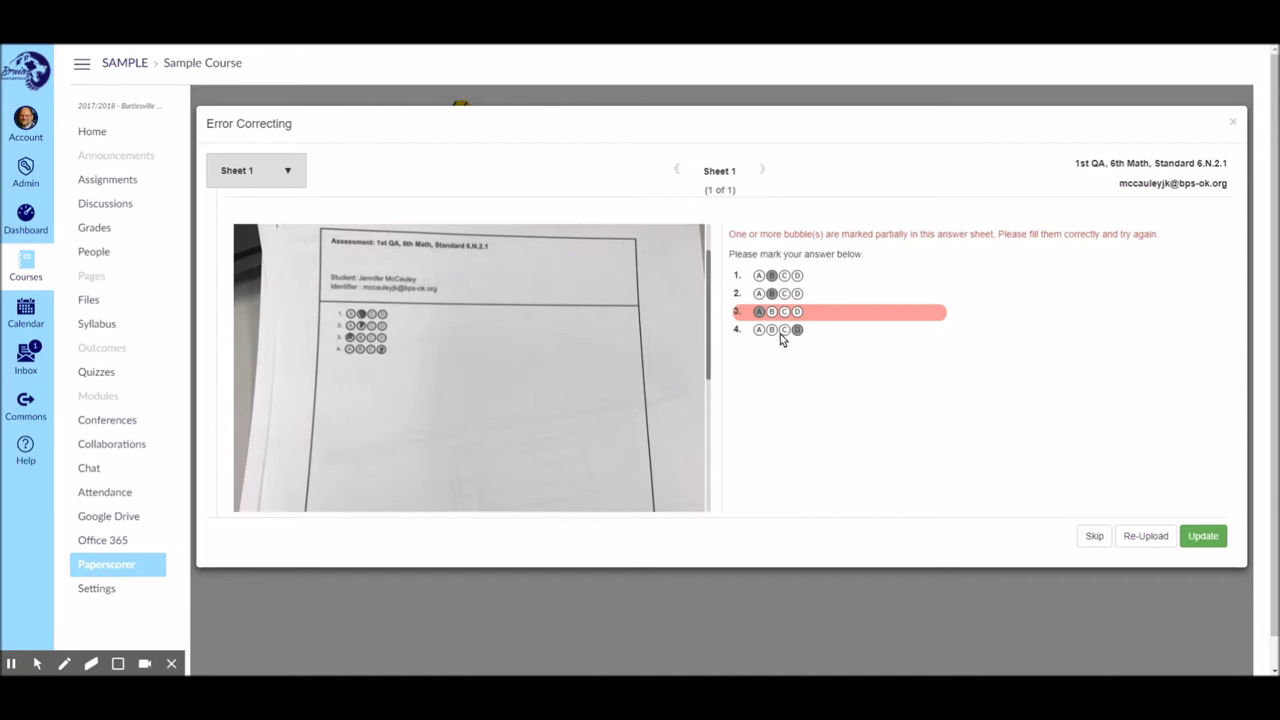
pyautogui.click(1201, 536)
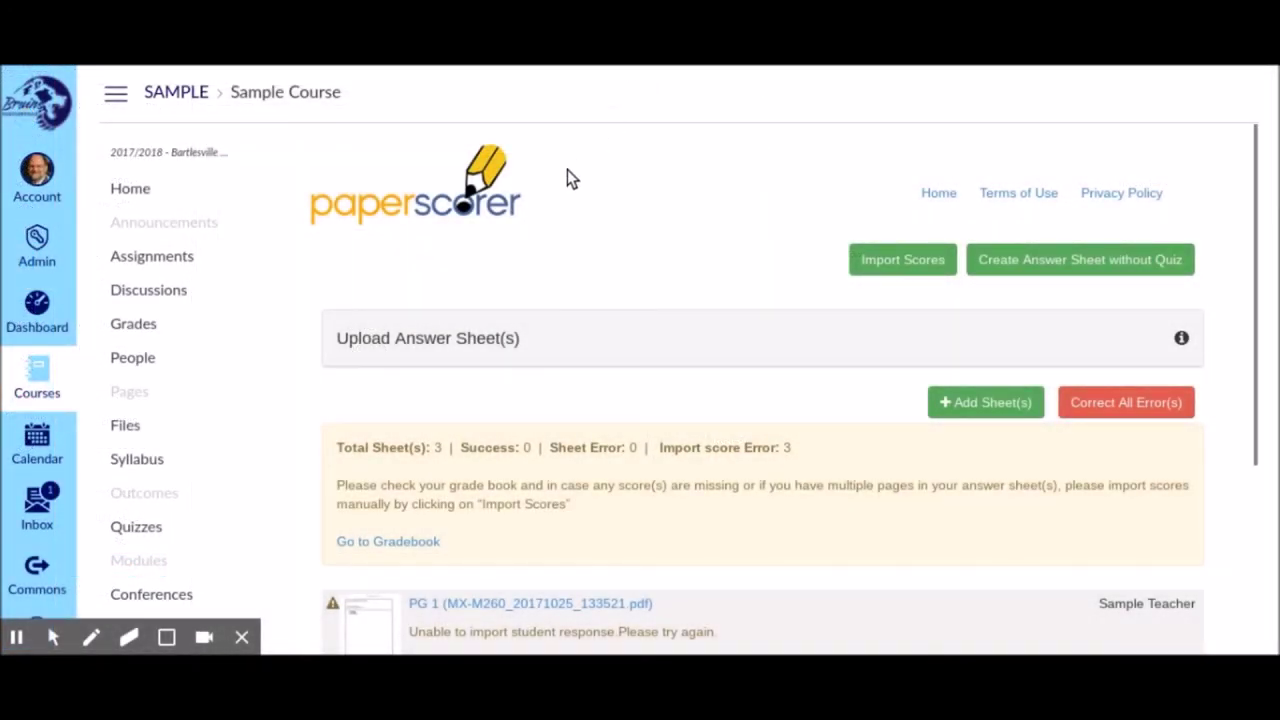
# Confirm all 3 sheets imported with 0 import score errors, then return to the Quizzes list
pyautogui.scroll(-1, 560, 175)
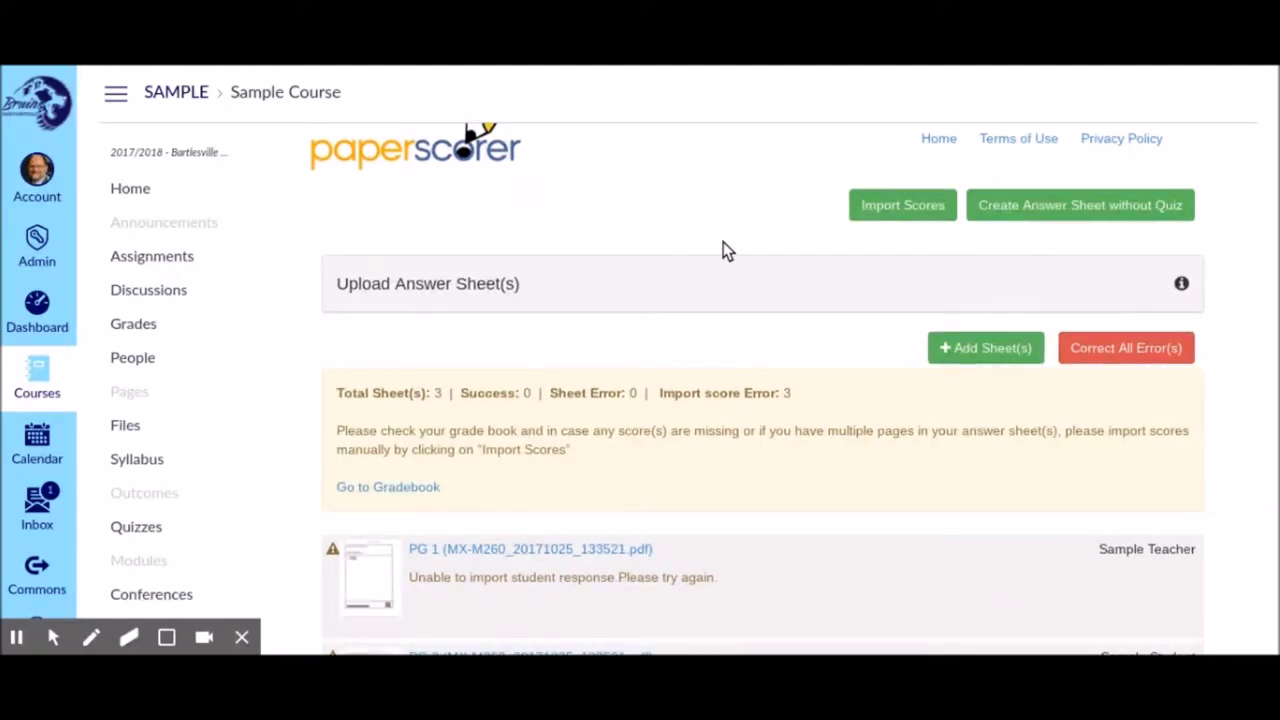
pyautogui.scroll(-3, 700, 252)
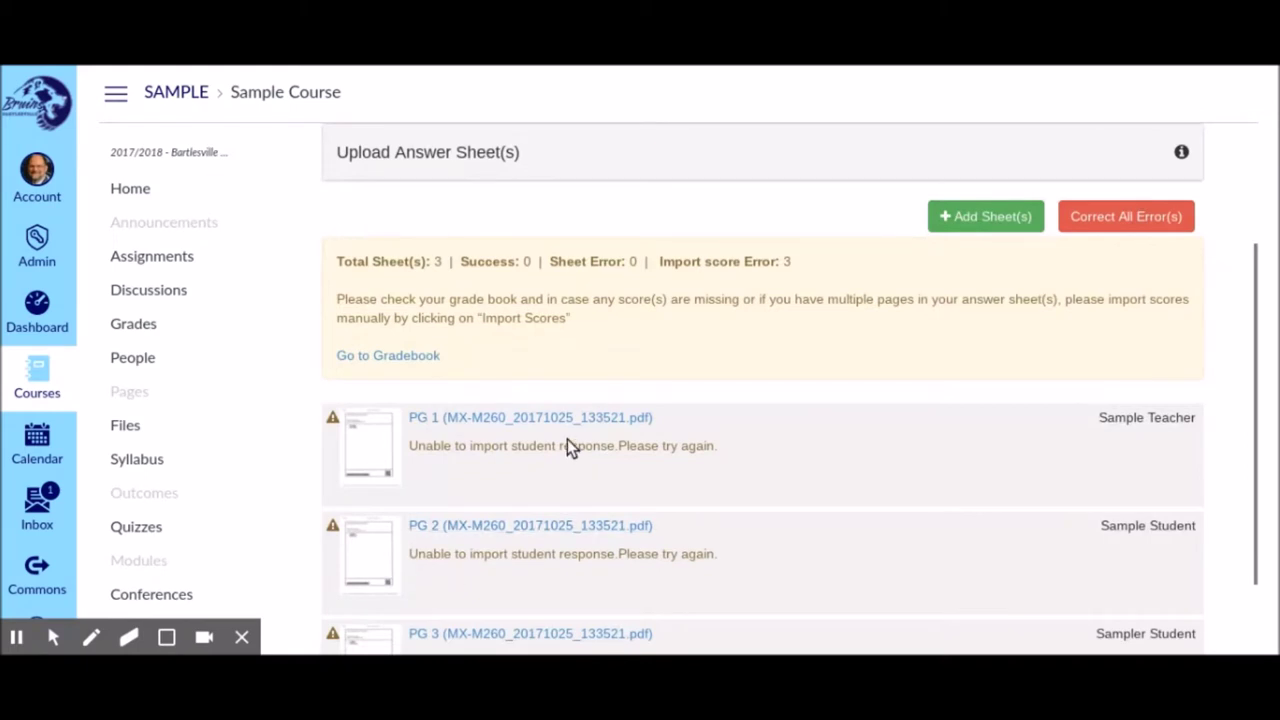
pyautogui.scroll(-1, 530, 385)
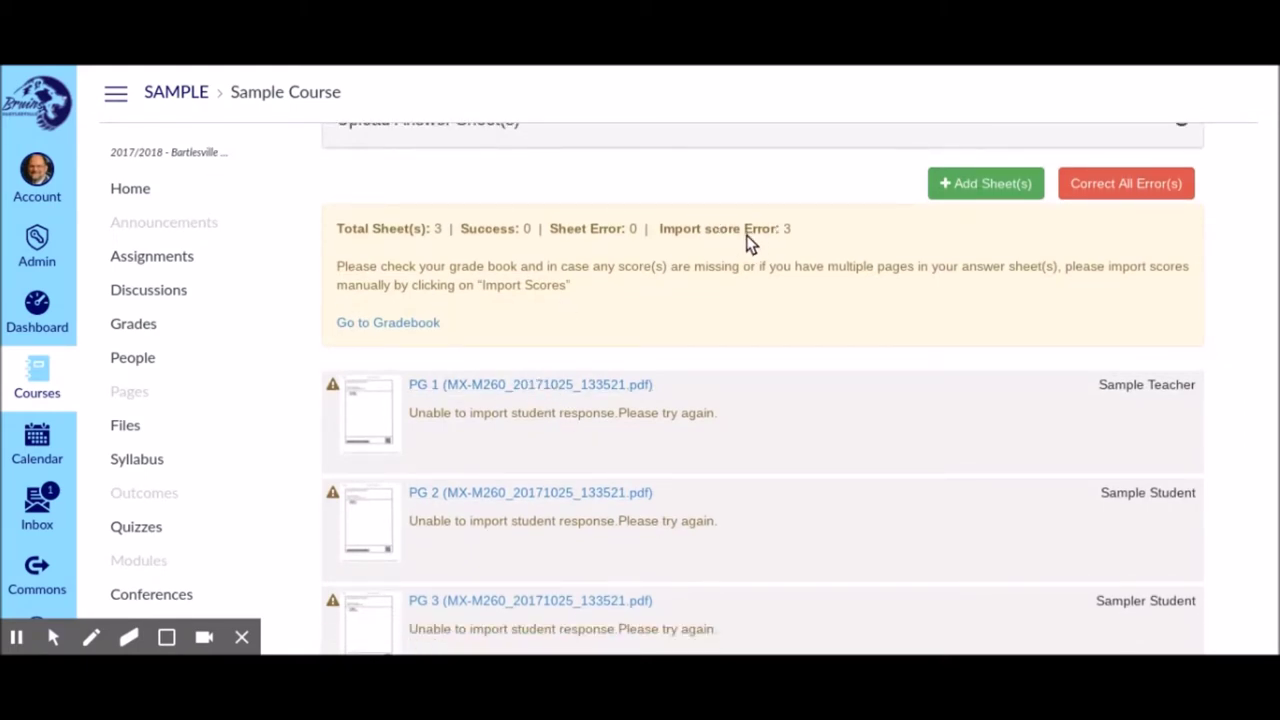
pyautogui.scroll(-2, 515, 420)
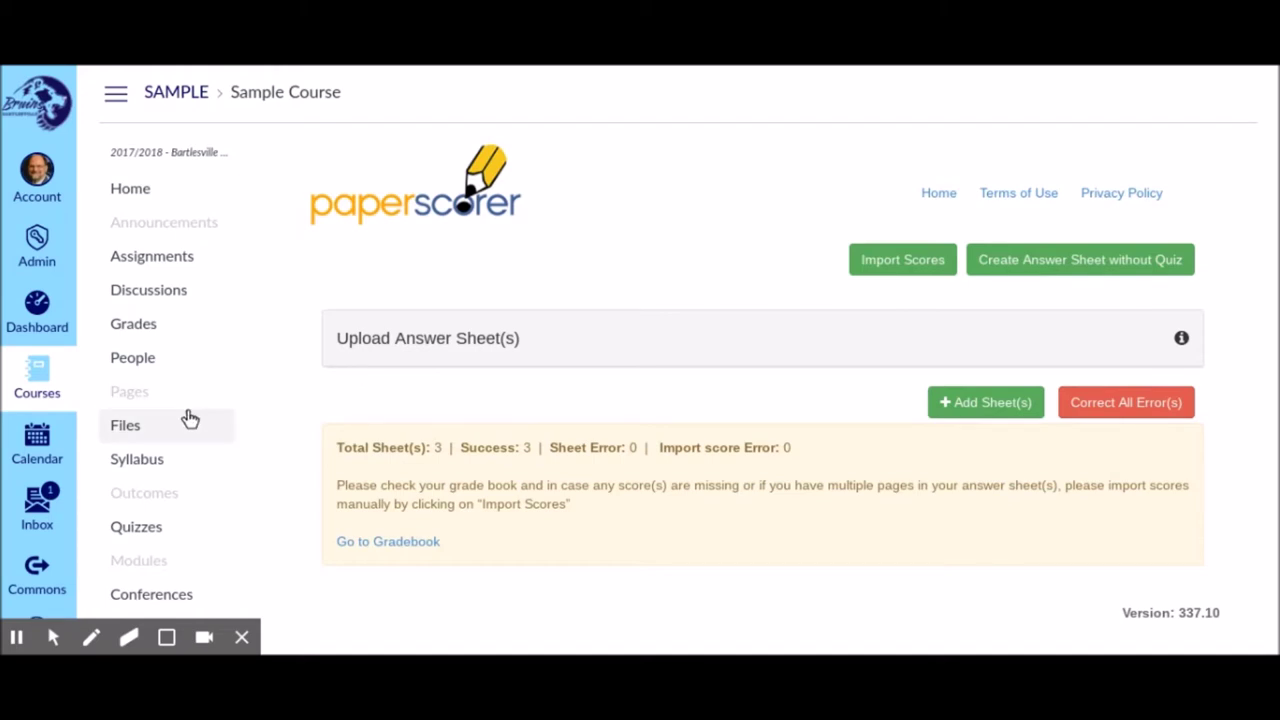
pyautogui.scroll(-2, 190, 418)
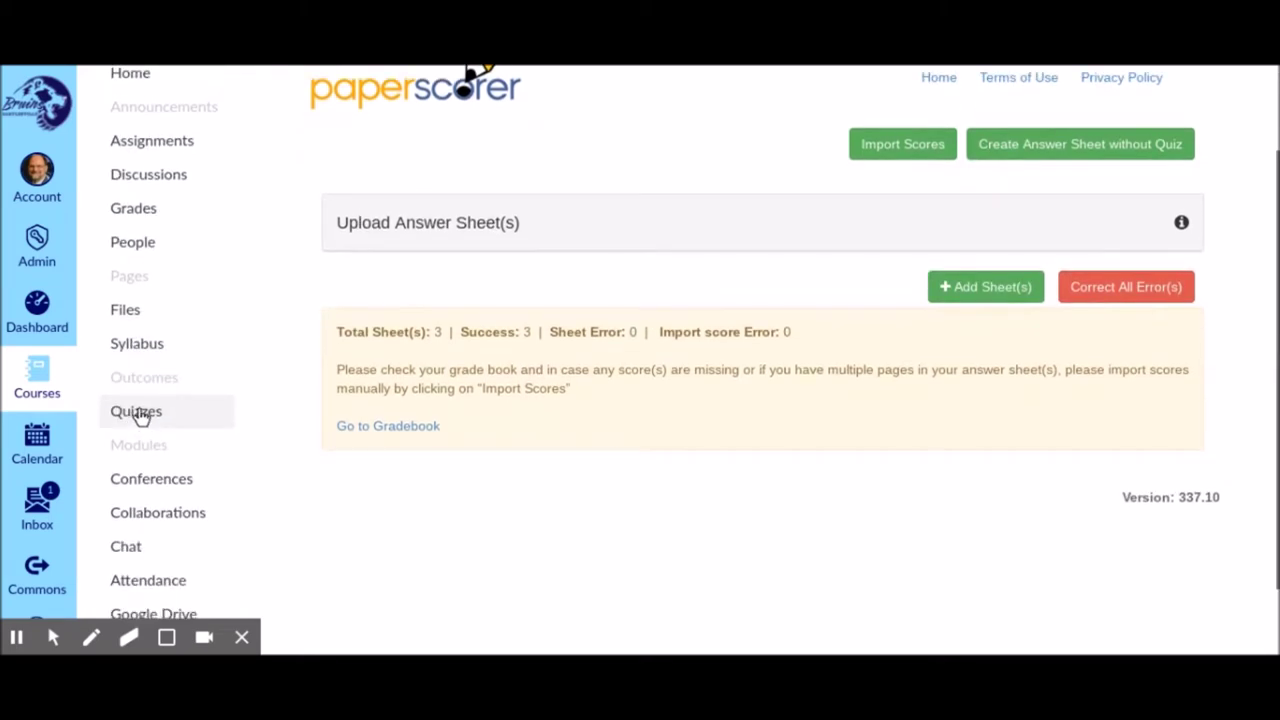
pyautogui.click(140, 418)
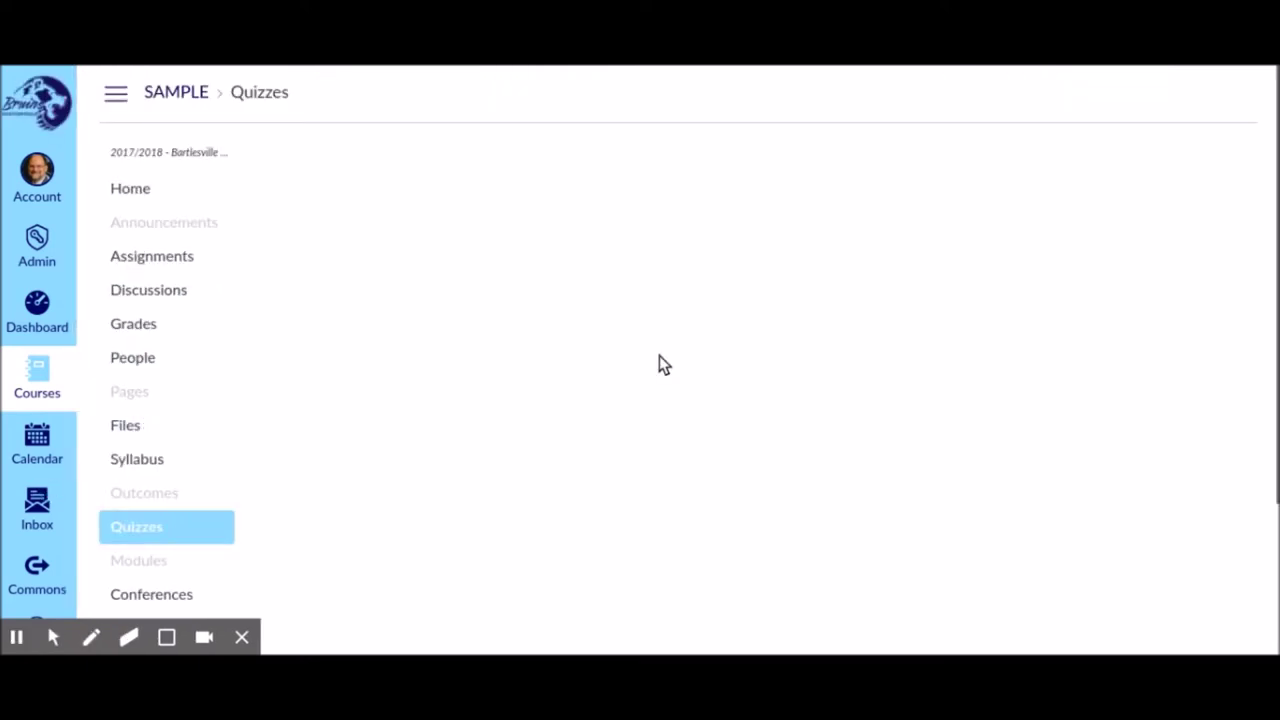
# Open Sample Quiz for Paperscorer from the quiz list and enter its edit page
pyautogui.scroll(-1, 637, 380)
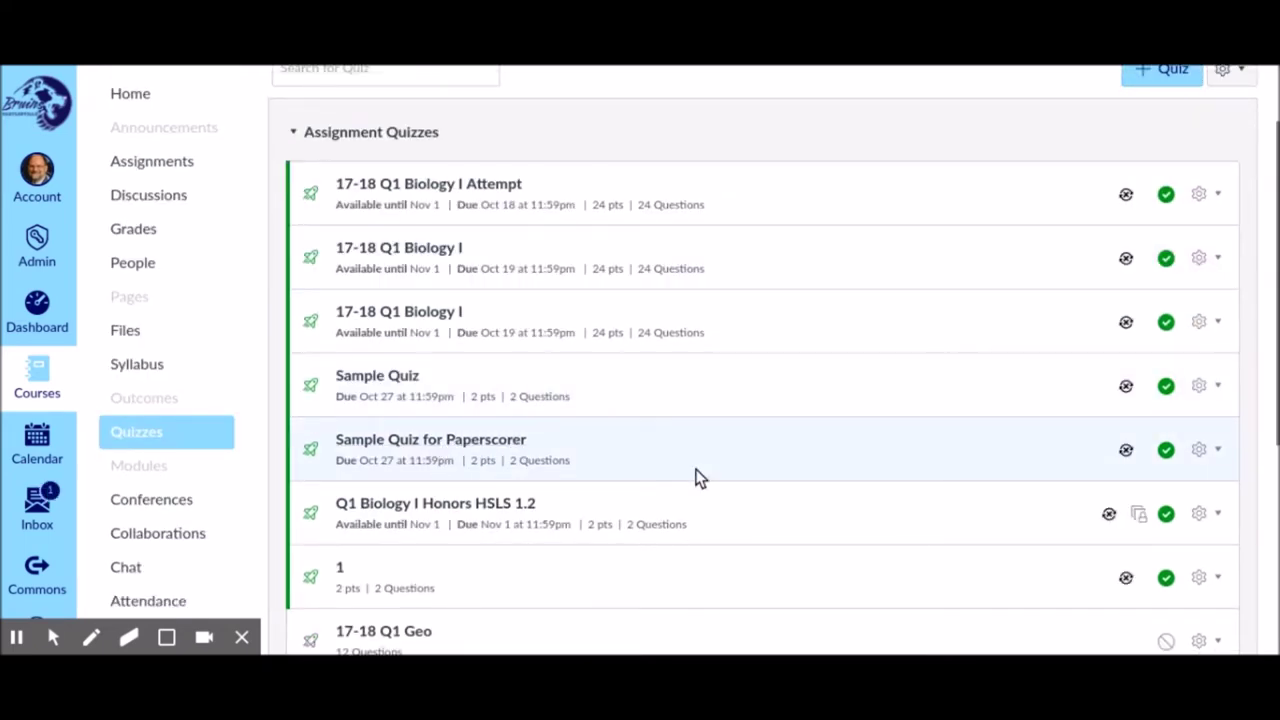
pyautogui.click(1205, 455)
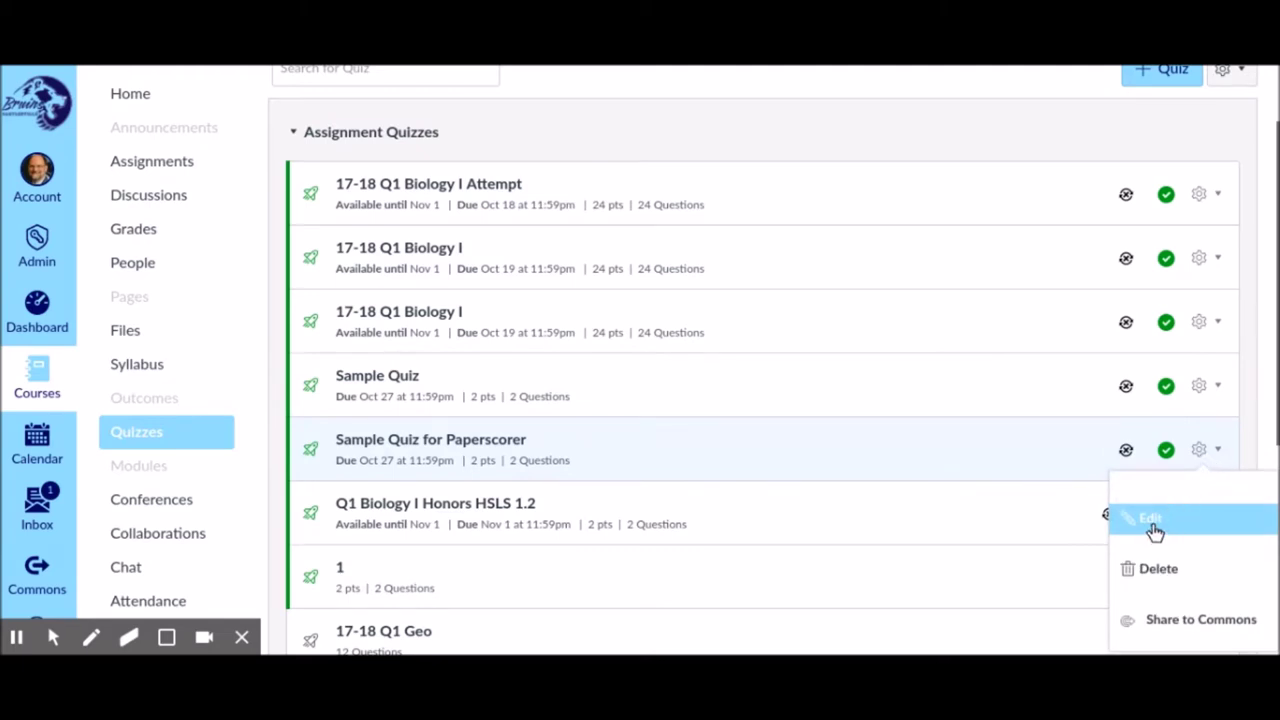
pyautogui.click(480, 443)
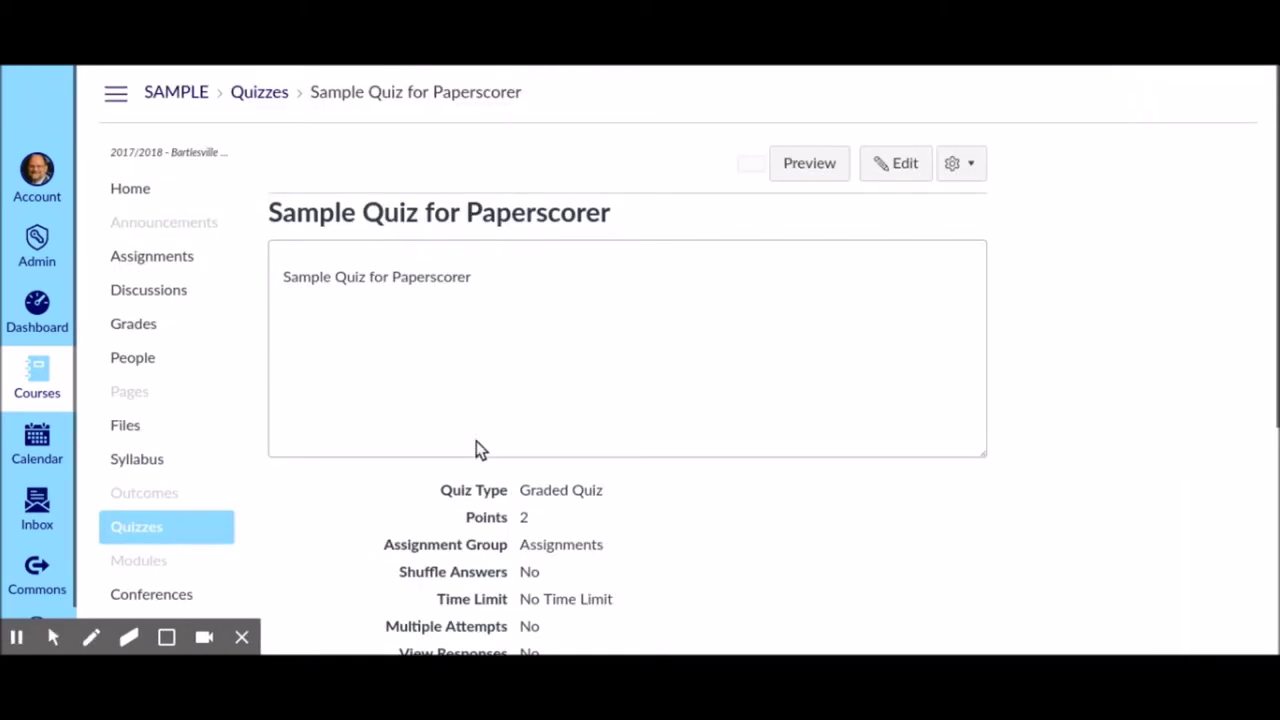
pyautogui.scroll(-3, 480, 443)
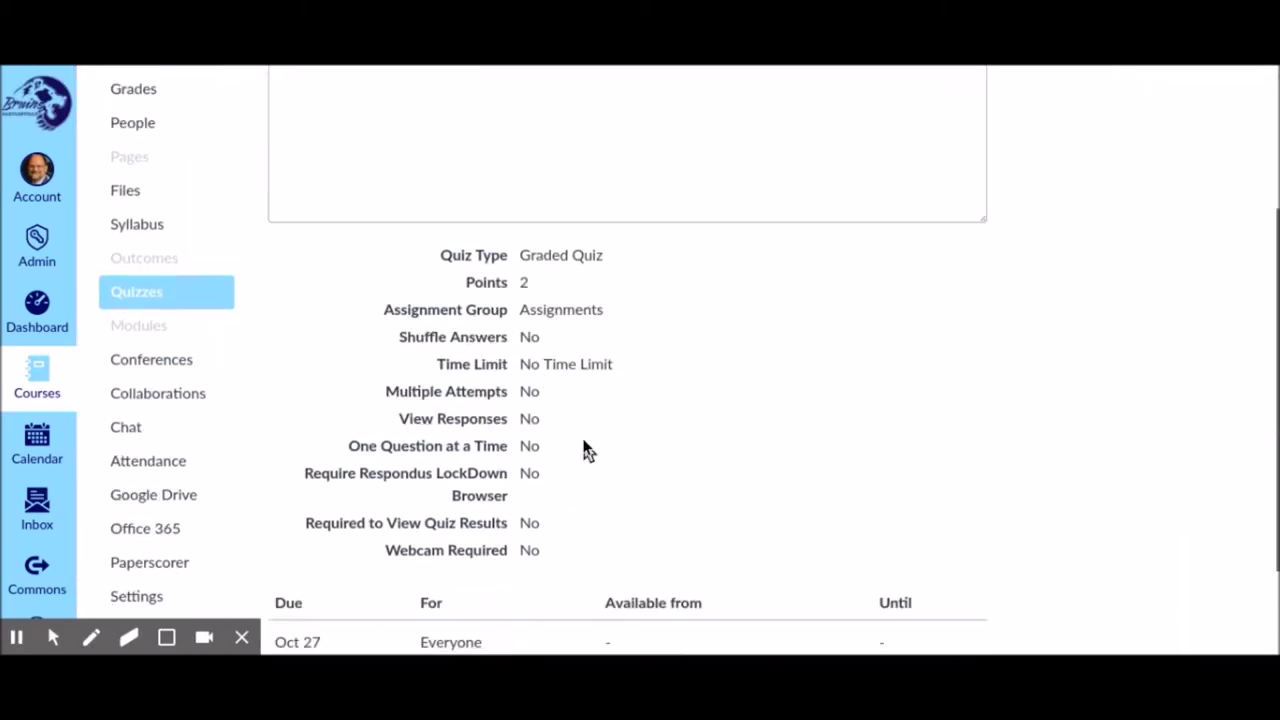
pyautogui.scroll(3, 588, 449)
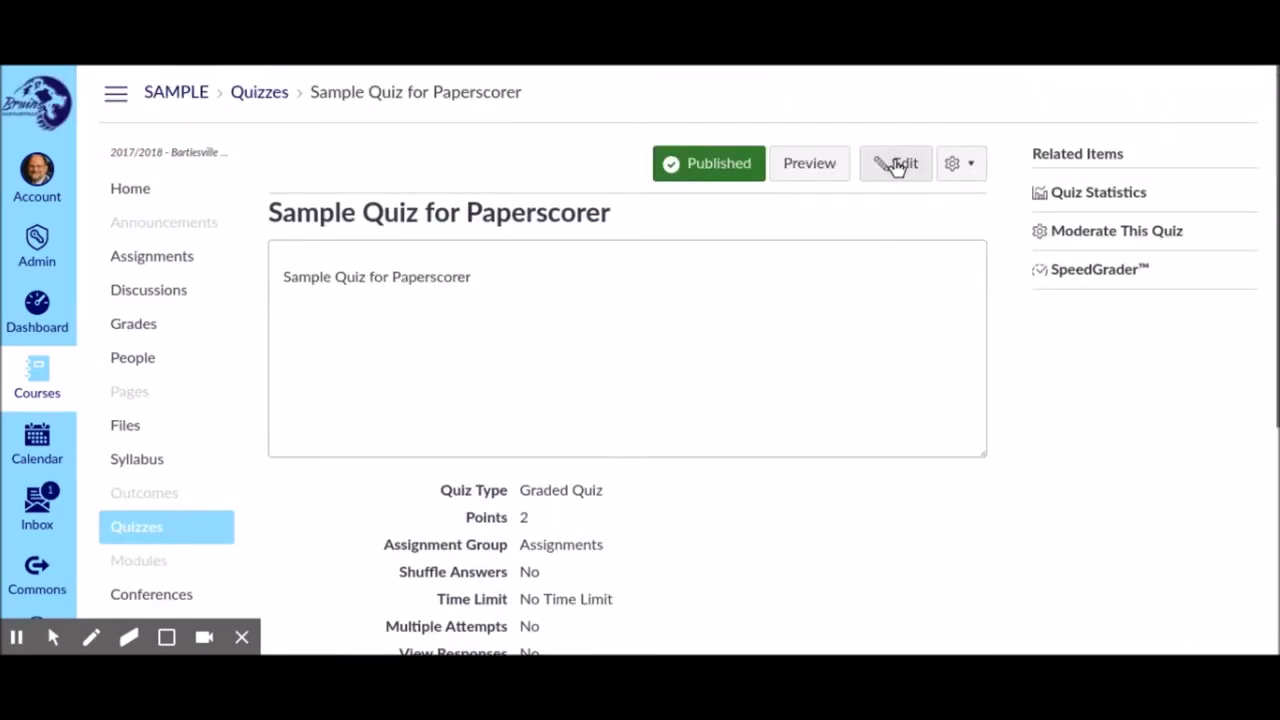
pyautogui.click(894, 165)
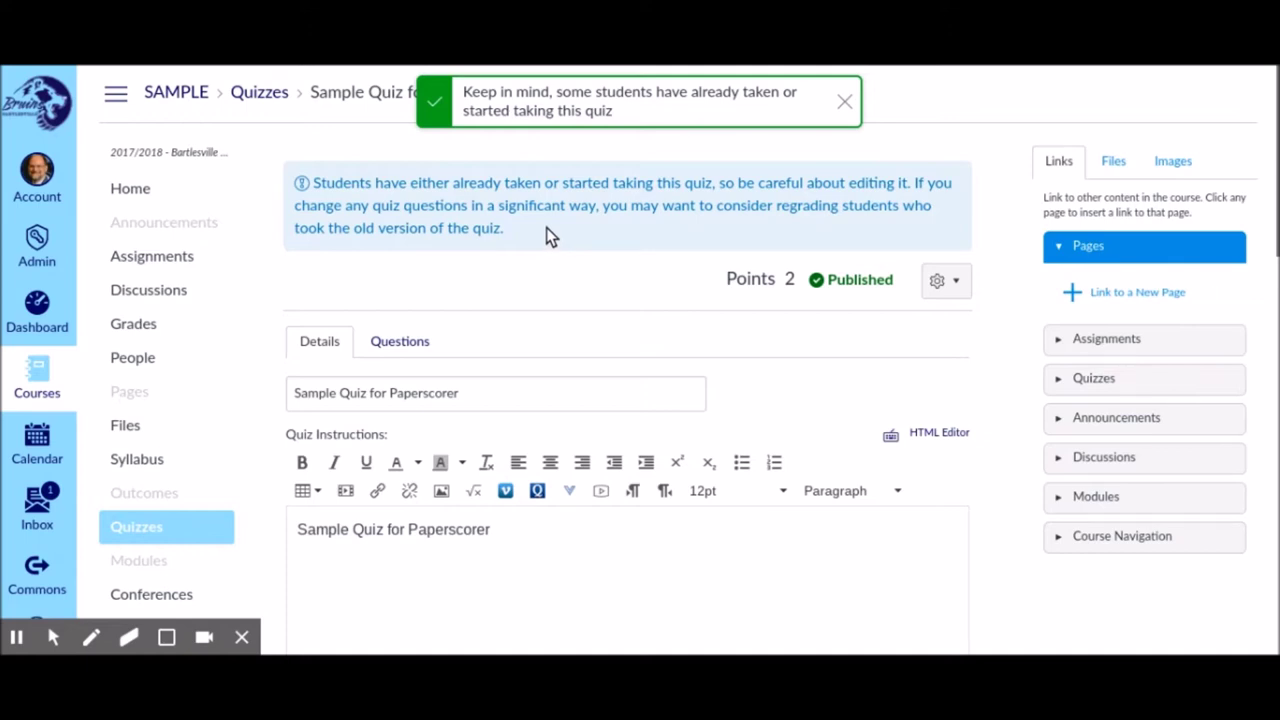
# Re-enable the access-code requirement with a new code and save the quiz settings
pyautogui.scroll(-3, 543, 231)
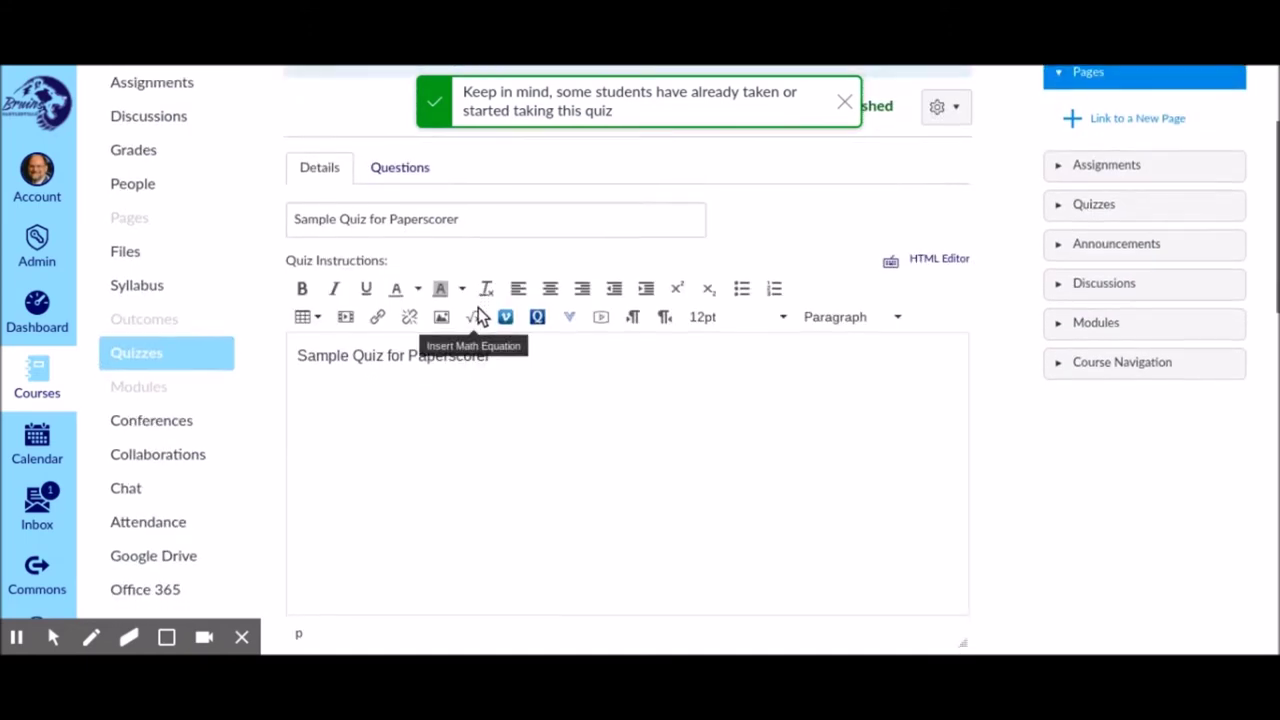
pyautogui.scroll(-8, 481, 313)
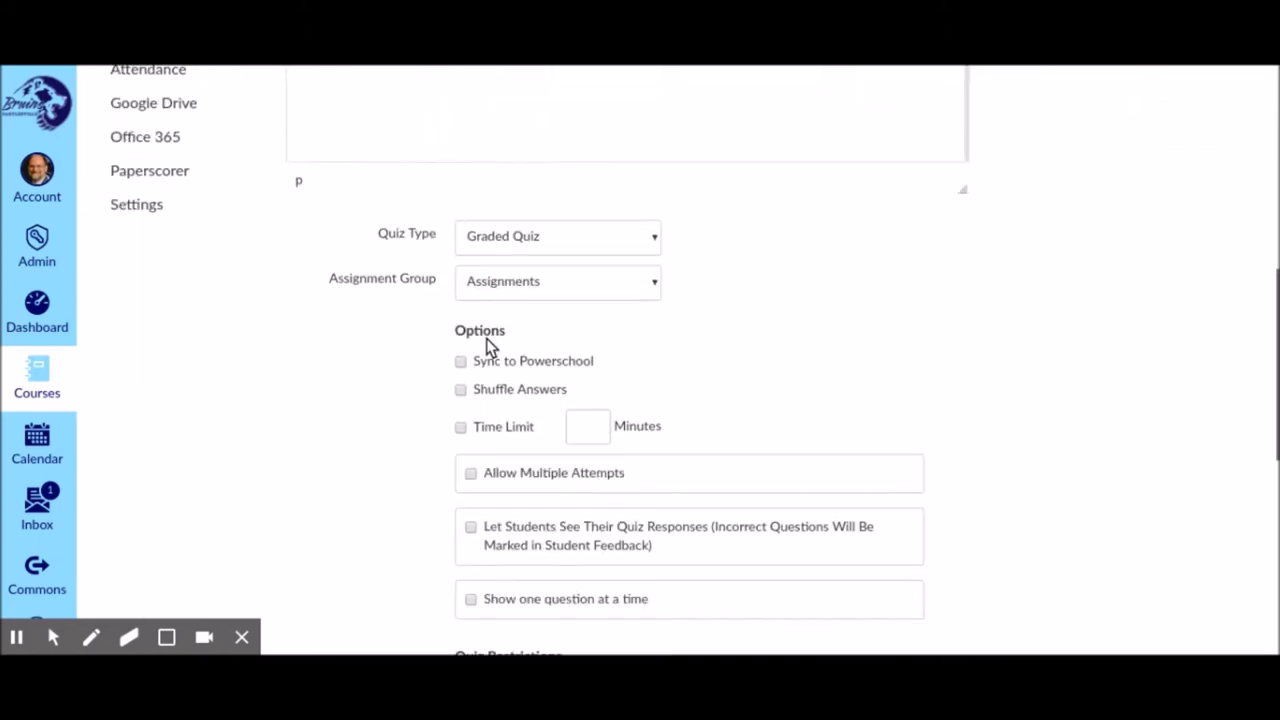
pyautogui.scroll(-6, 488, 346)
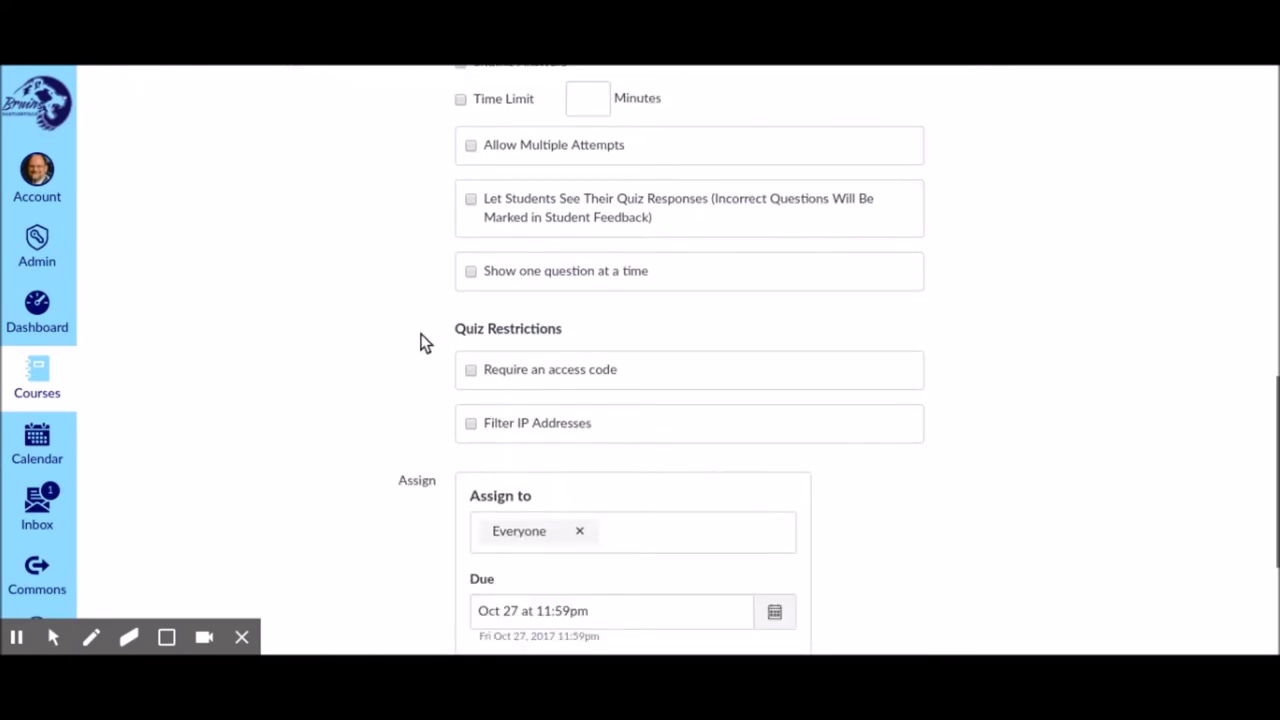
pyautogui.click(471, 370)
pyautogui.click(535, 405)
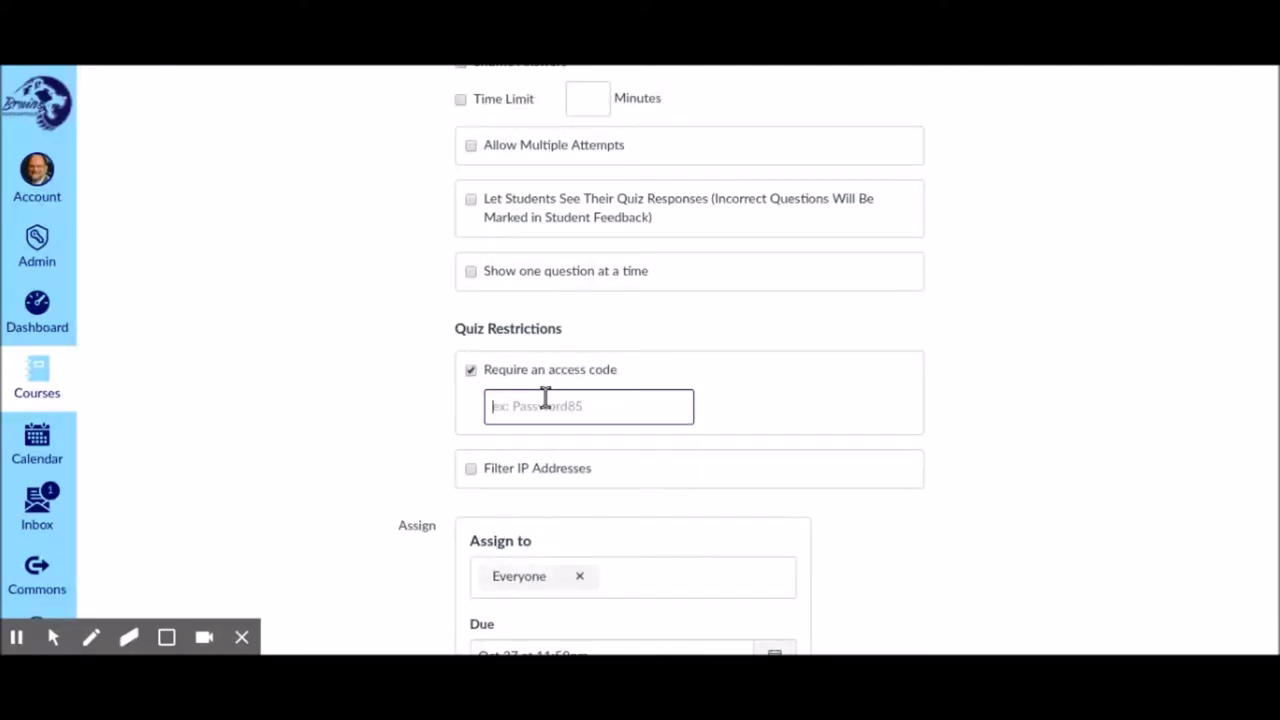
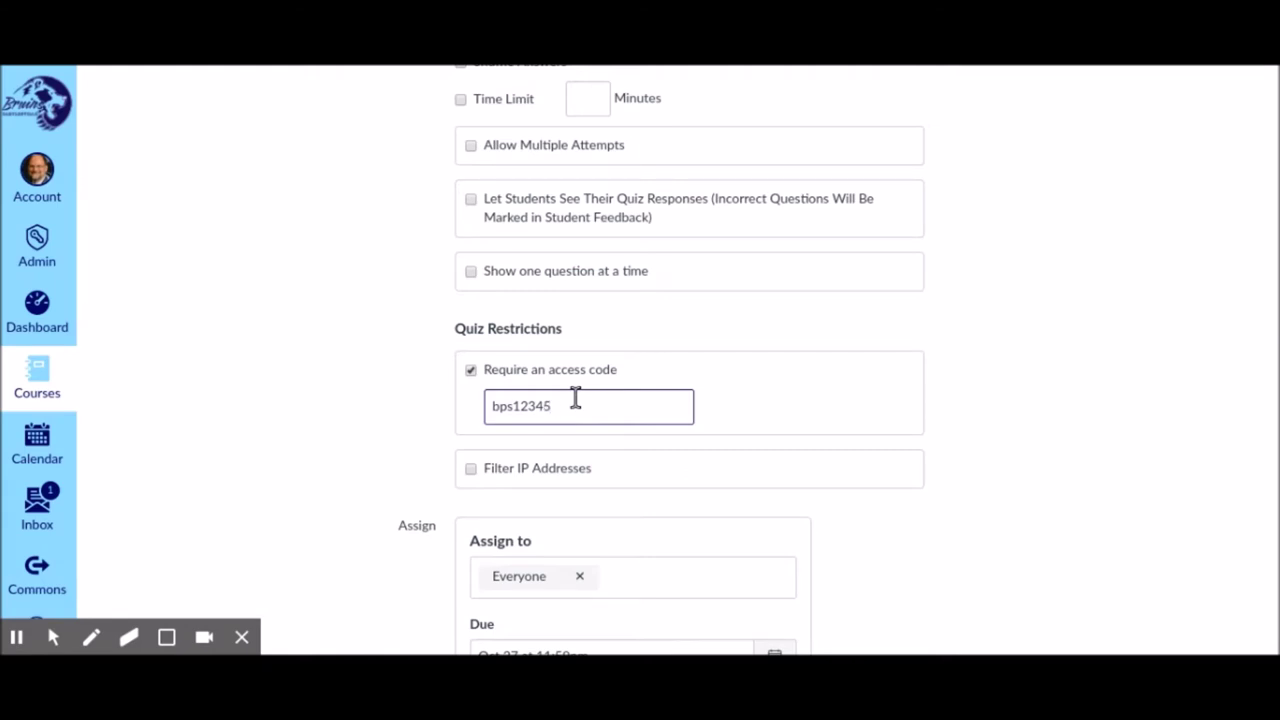
pyautogui.scroll(-3, 729, 317)
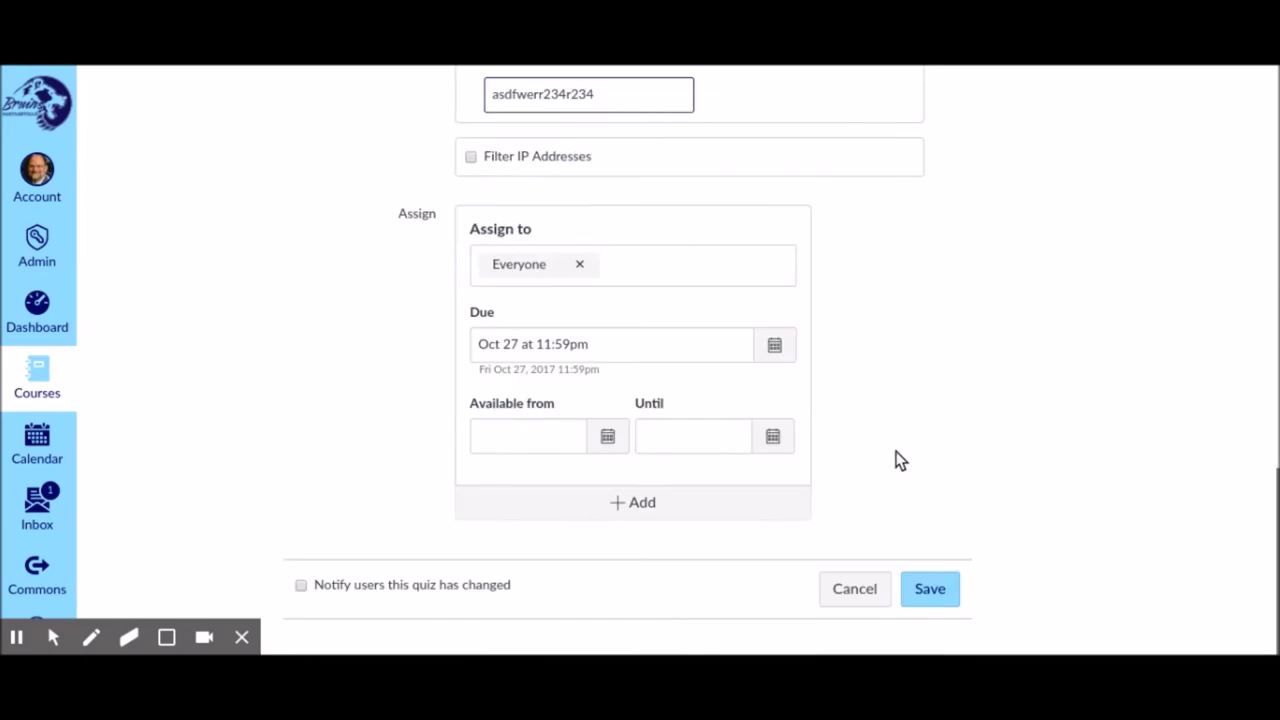
pyautogui.click(931, 590)
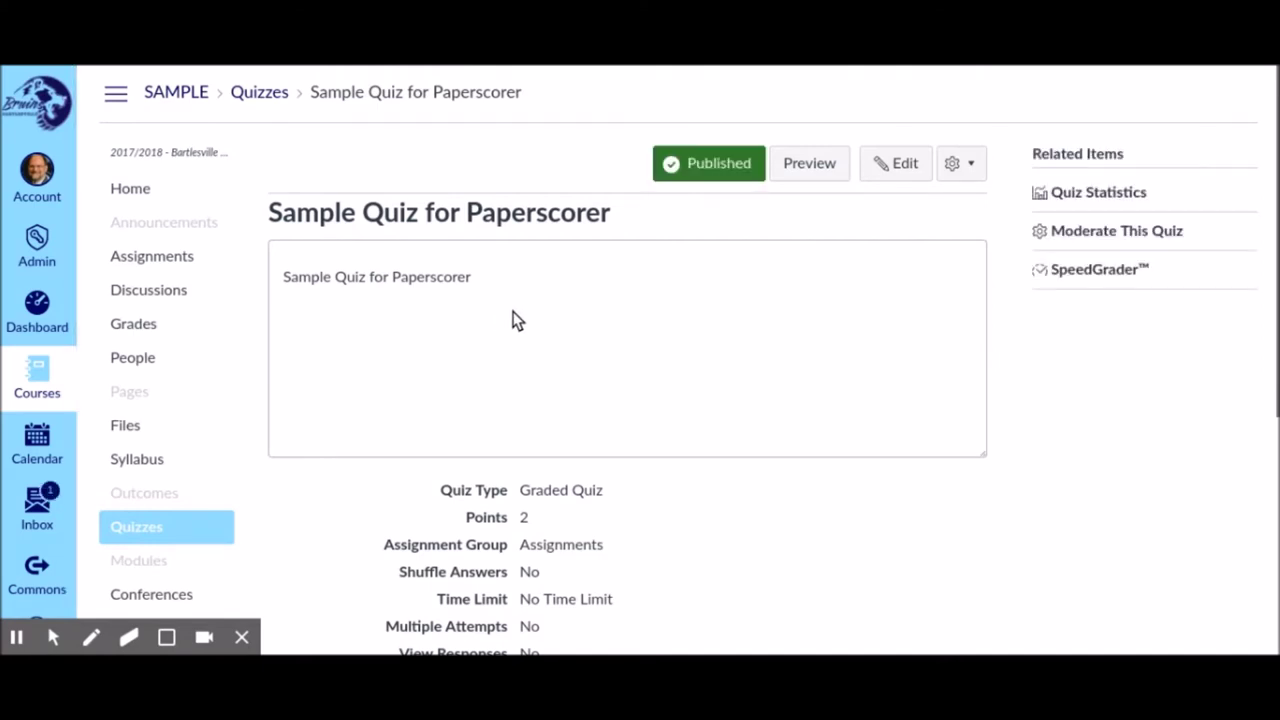
# Open the course gradebook to check Sample Quiz for Paperscorer scores of 0, 1 and 2
pyautogui.scroll(-1, 516, 320)
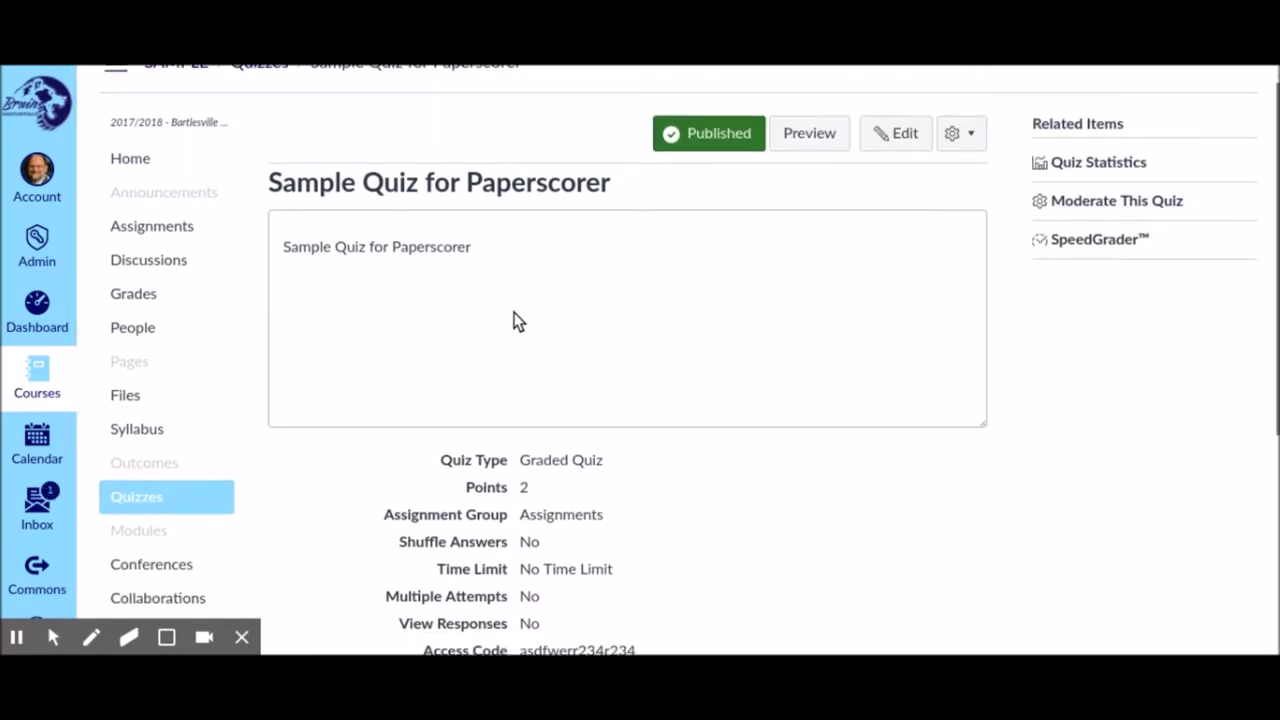
pyautogui.scroll(1, 516, 320)
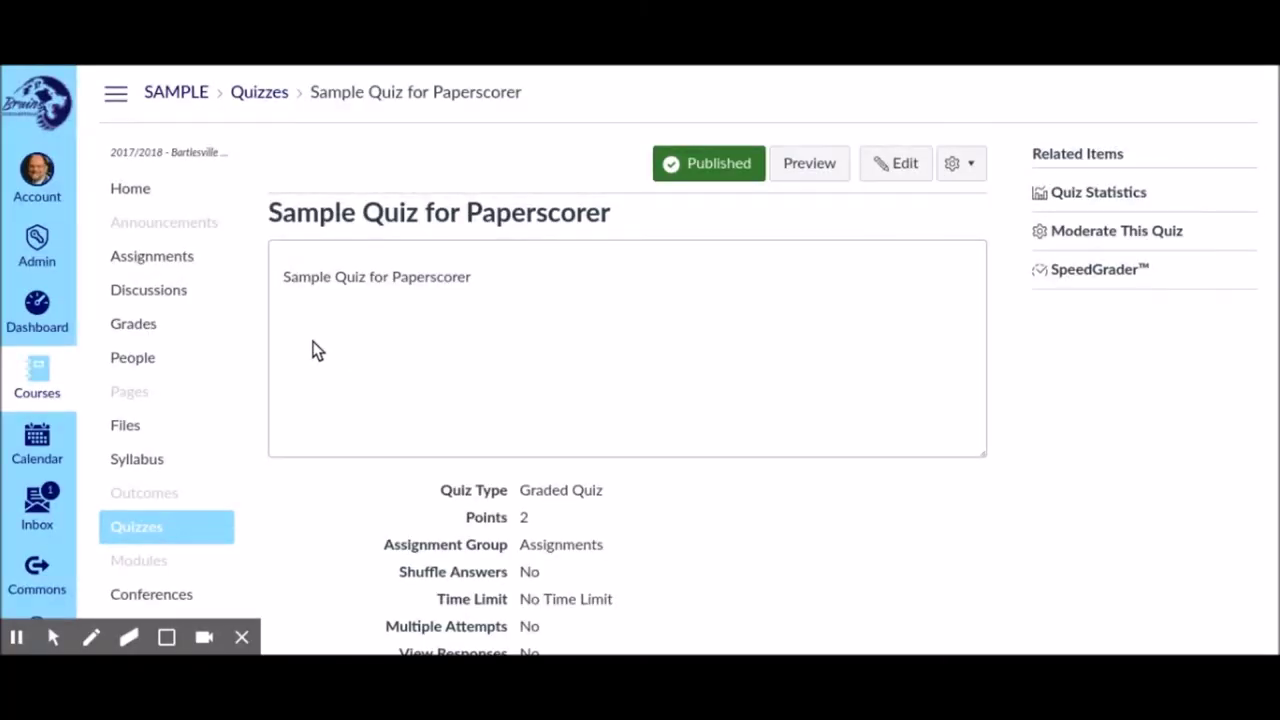
pyautogui.click(130, 332)
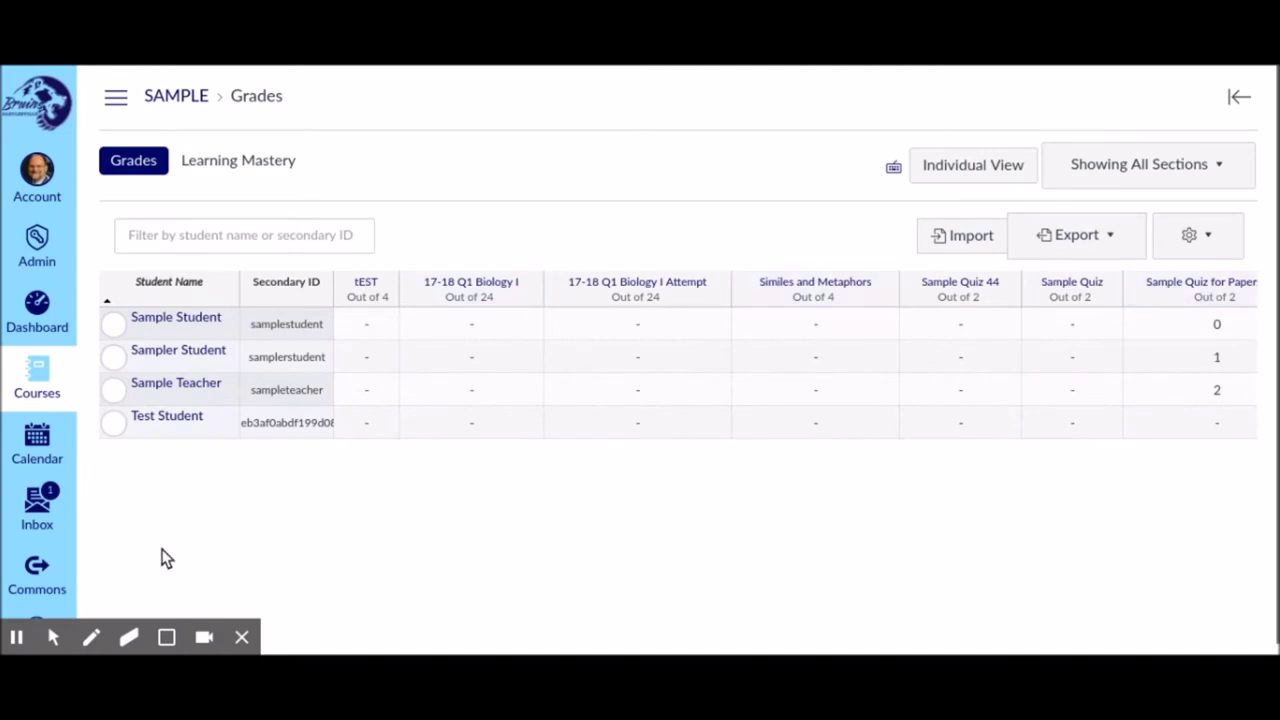
# Leave the gradebook for the SAMPLE course's Quizzes page using the course navigation menu
pyautogui.moveTo(16, 637)
pyautogui.click(15, 600)
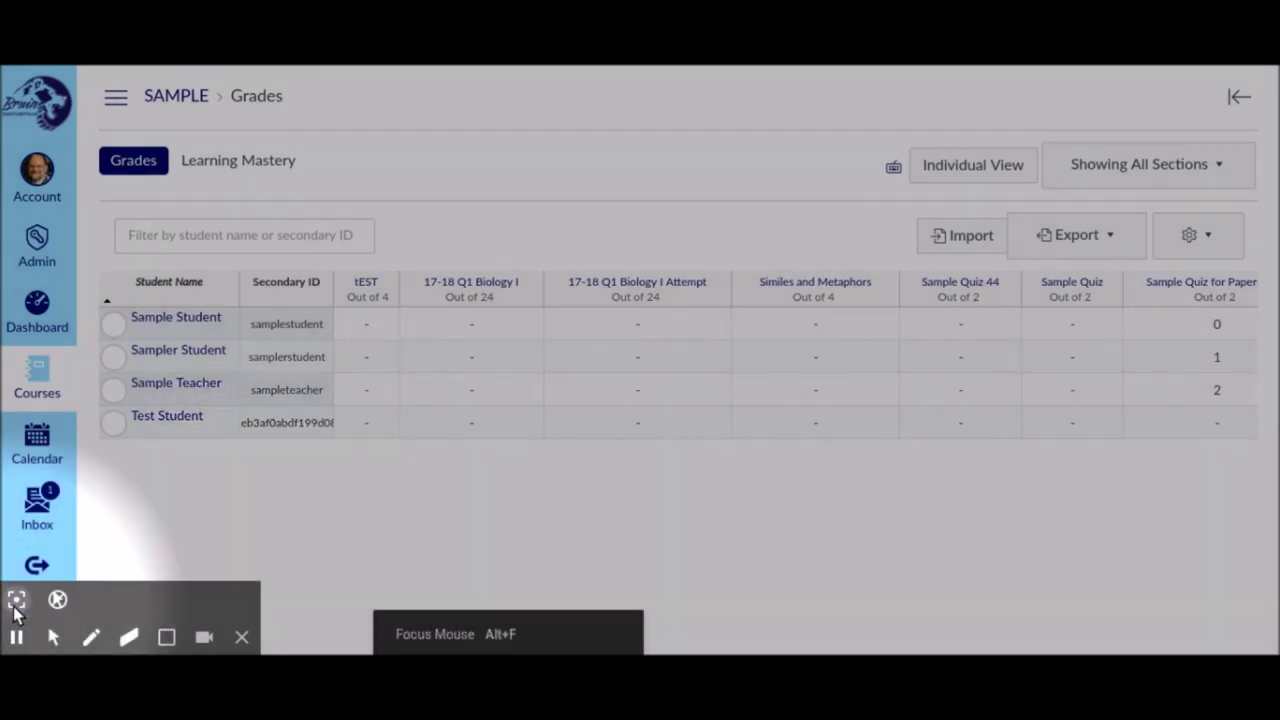
pyautogui.click(16, 599)
pyautogui.click(115, 98)
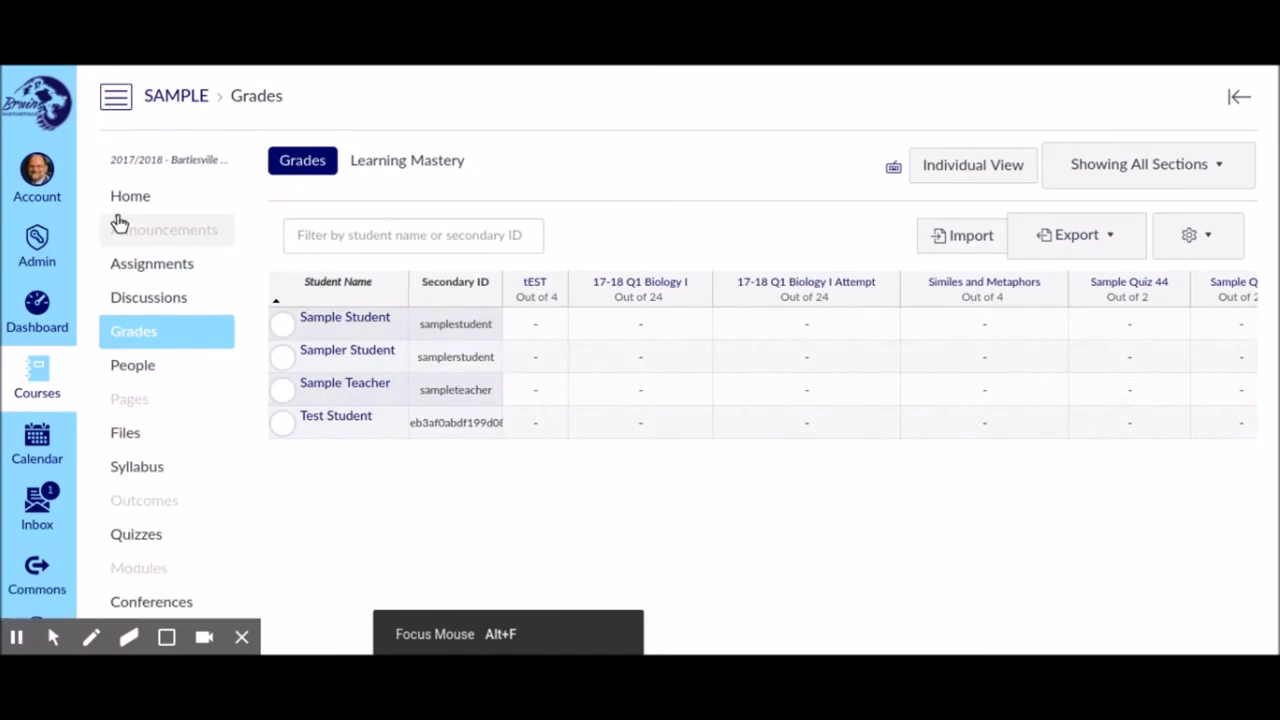
pyautogui.click(133, 545)
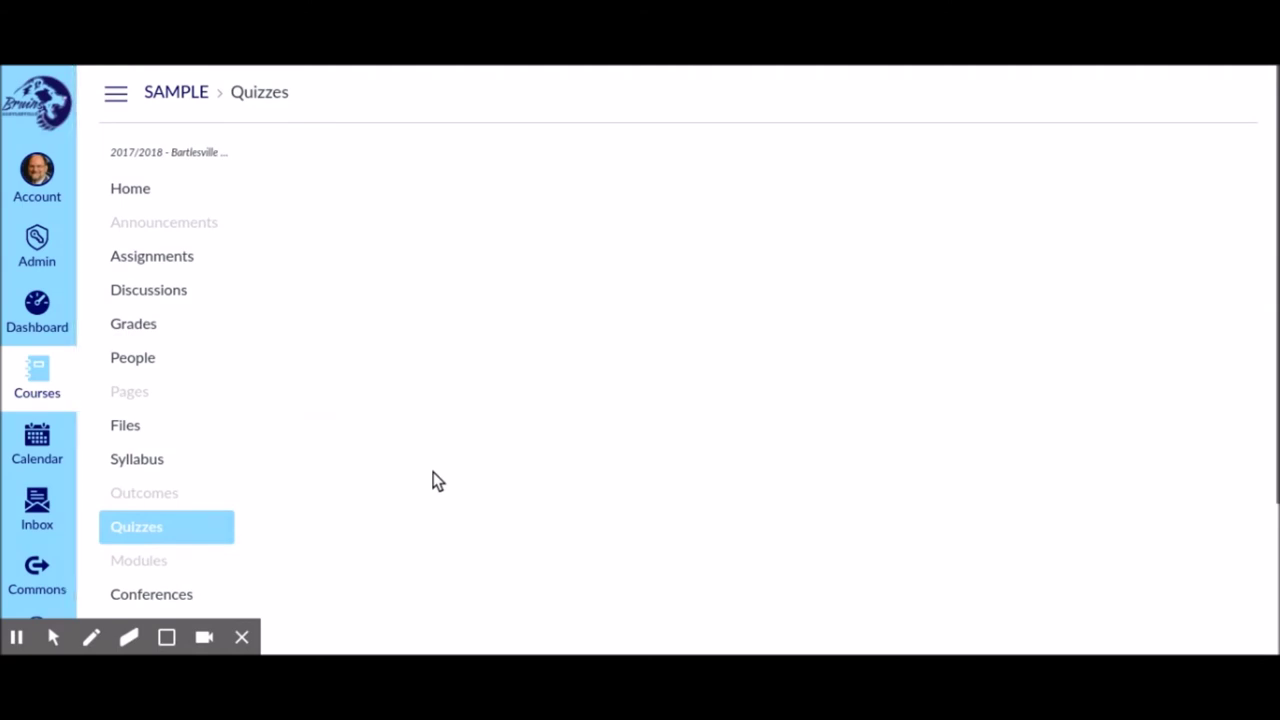
# Open Sample Quiz for Paperscorer in SpeedGrader, showing the first student's 0 out of 2 result
pyautogui.scroll(-1, 530, 482)
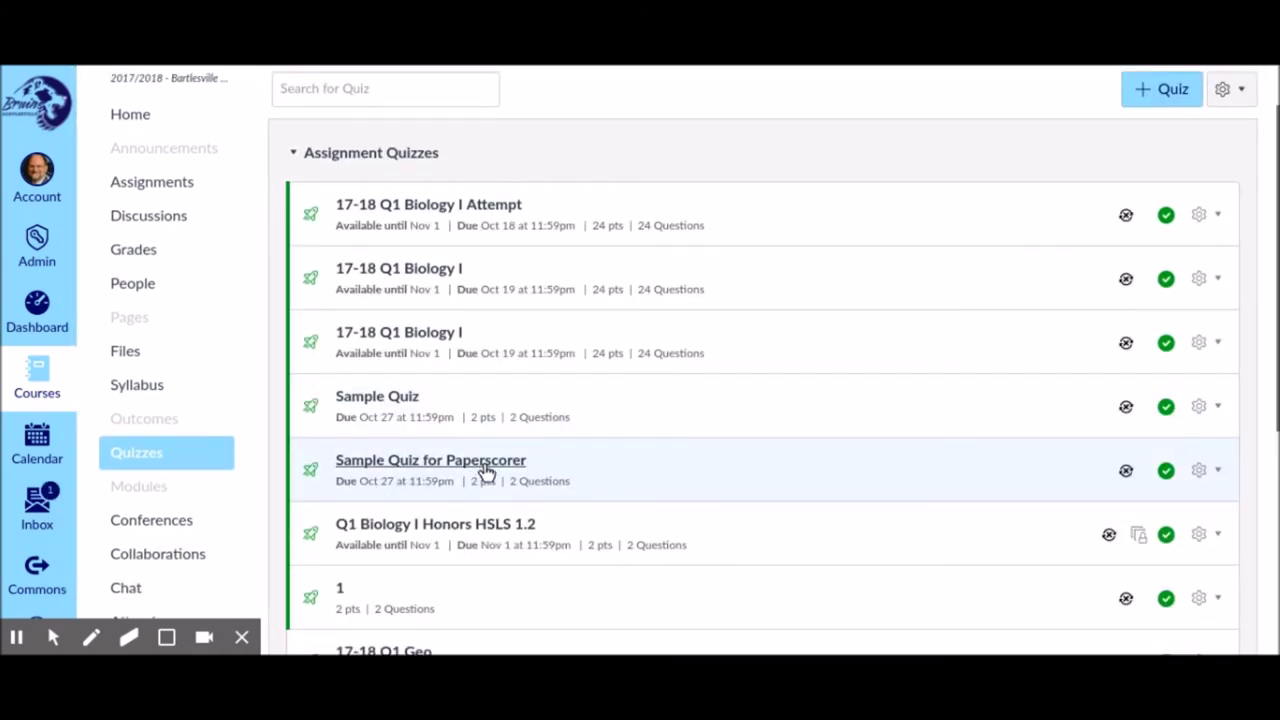
pyautogui.click(485, 468)
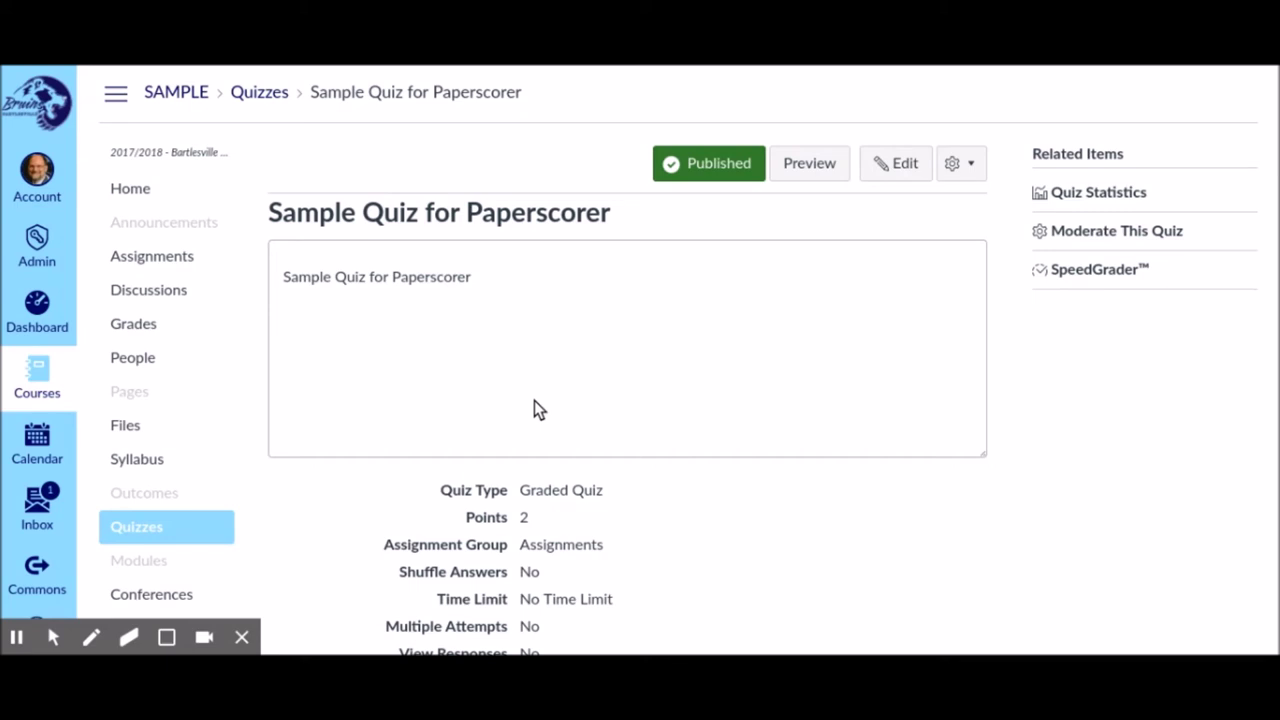
pyautogui.moveTo(118, 612)
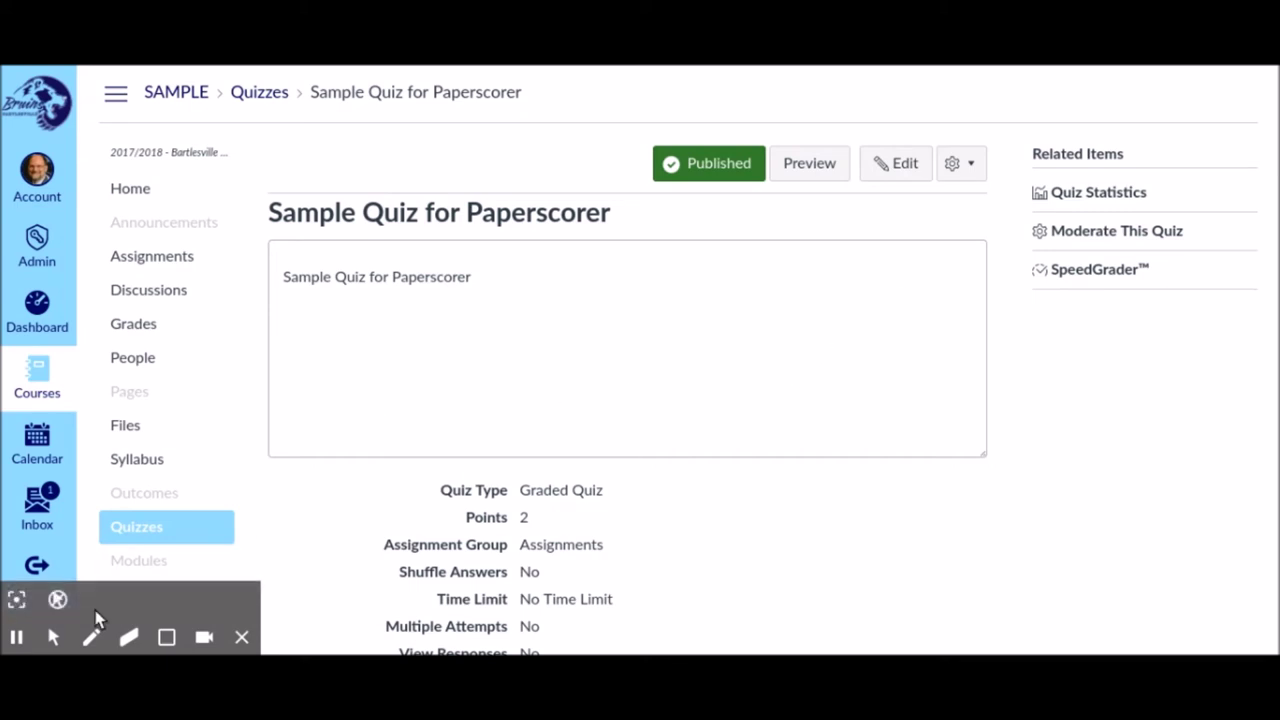
pyautogui.click(16, 599)
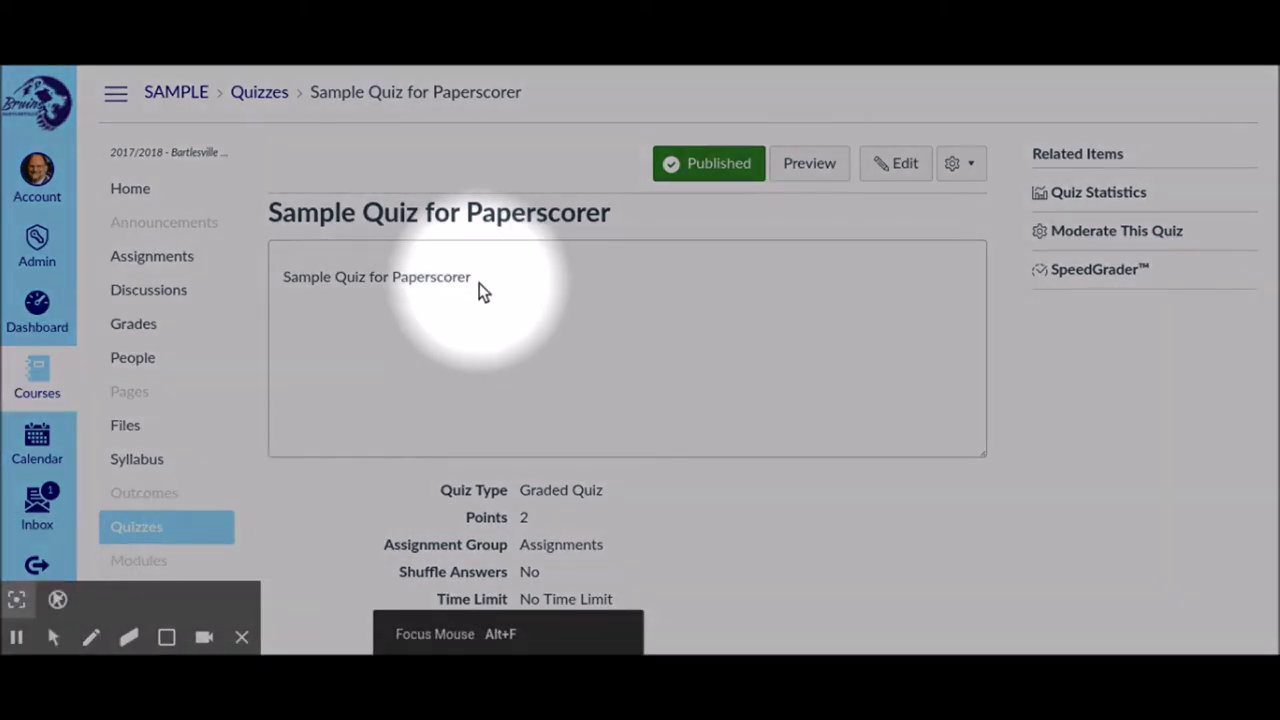
pyautogui.click(1089, 272)
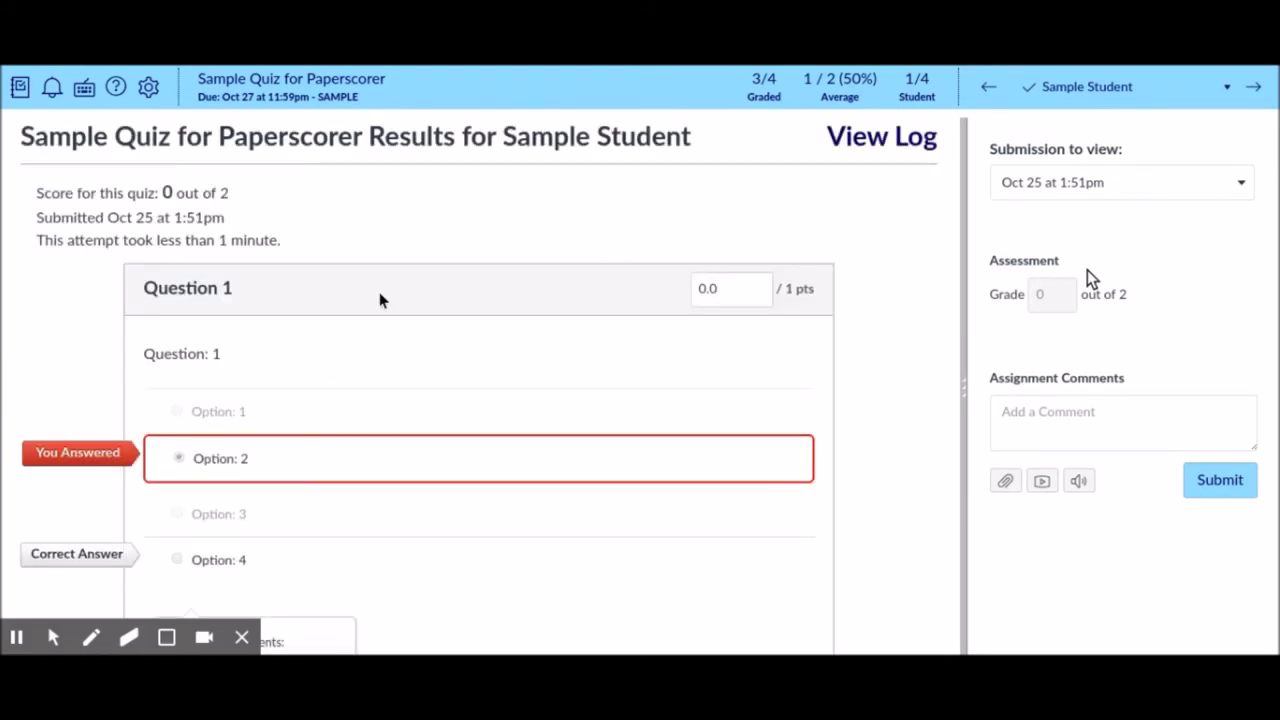
# Review the first student's answers, then advance to the next student's submission
pyautogui.scroll(-1, 177, 437)
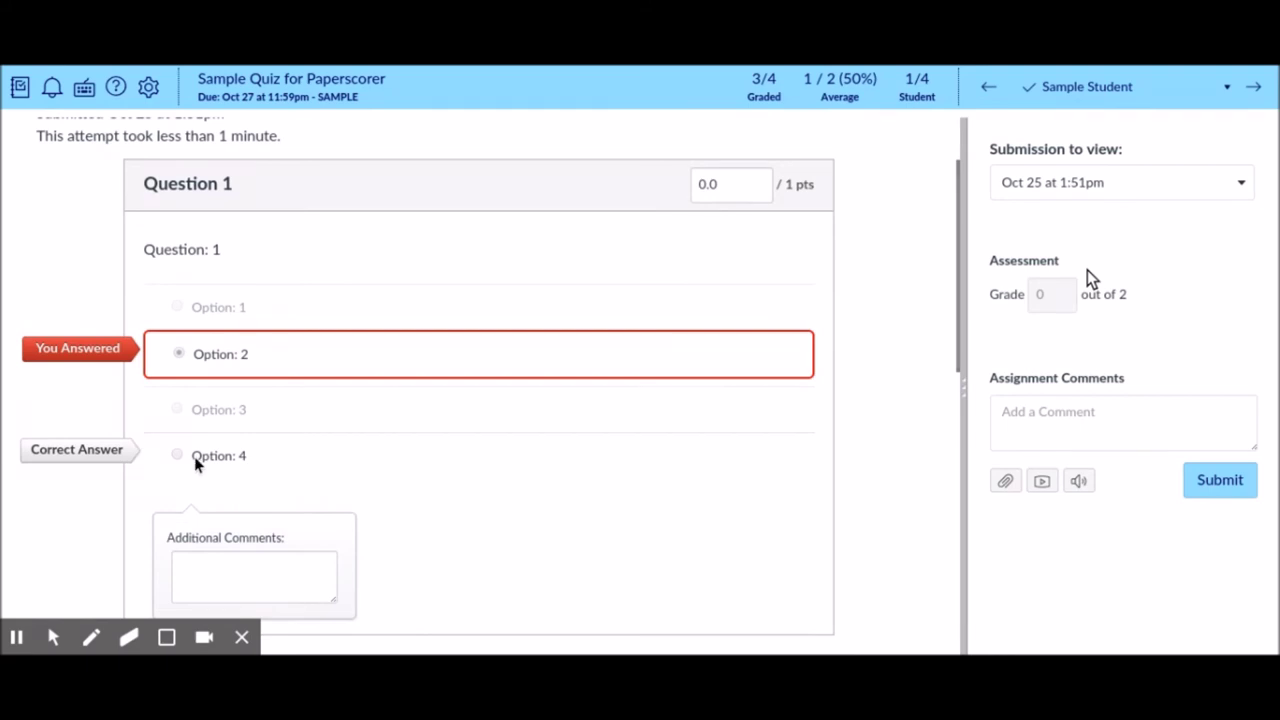
pyautogui.scroll(-5, 230, 462)
pyautogui.scroll(7, 245, 478)
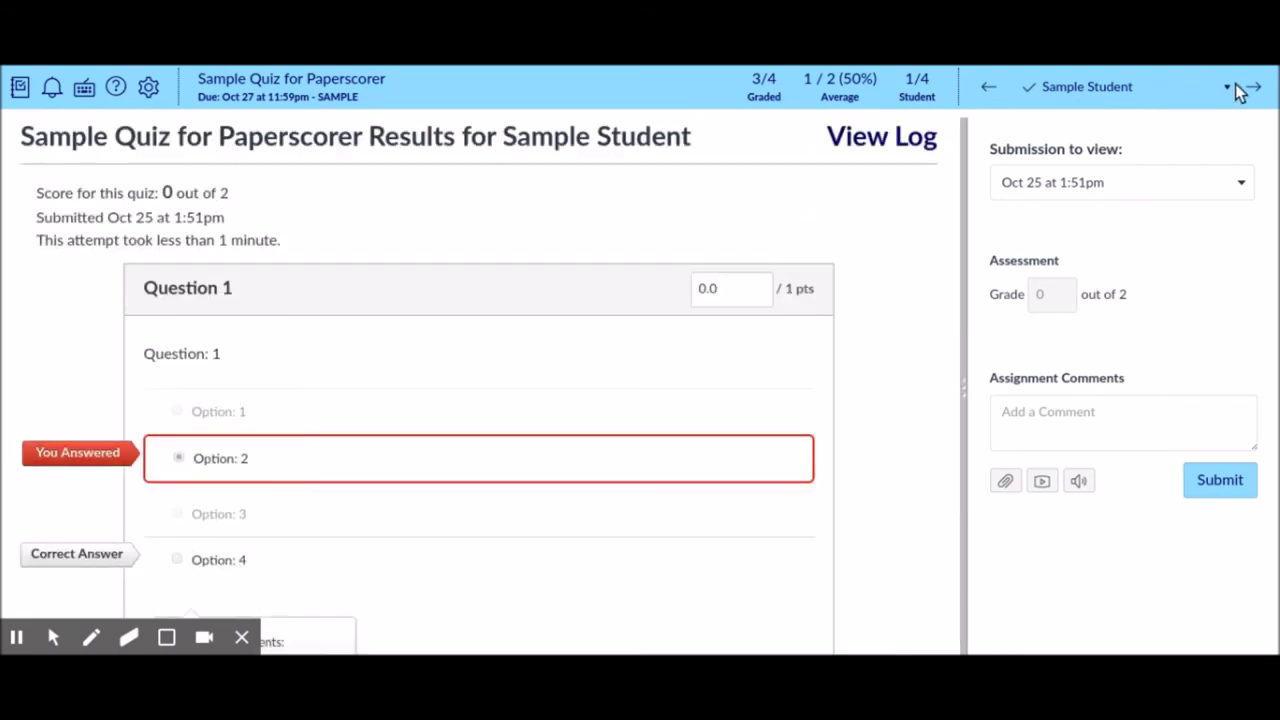
pyautogui.click(1255, 90)
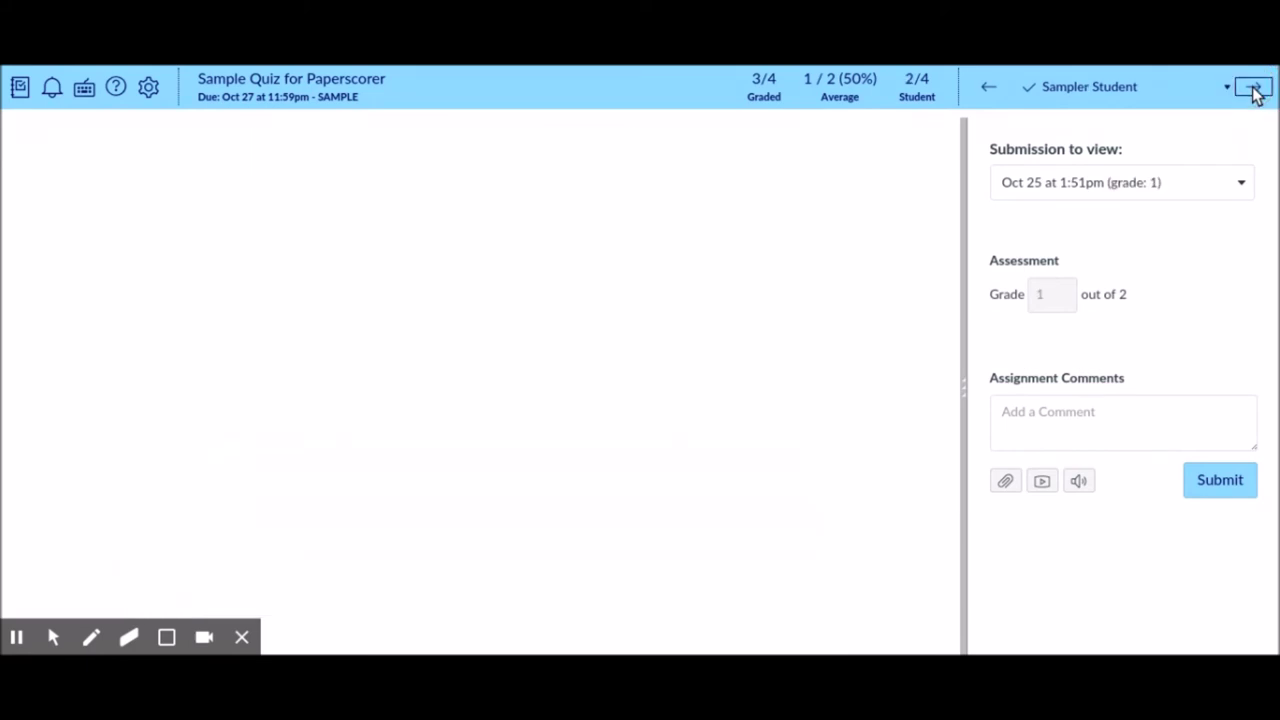
# Check the second student's 1-out-of-2 answers, then go back to the quiz's main page
pyautogui.scroll(-3, 357, 320)
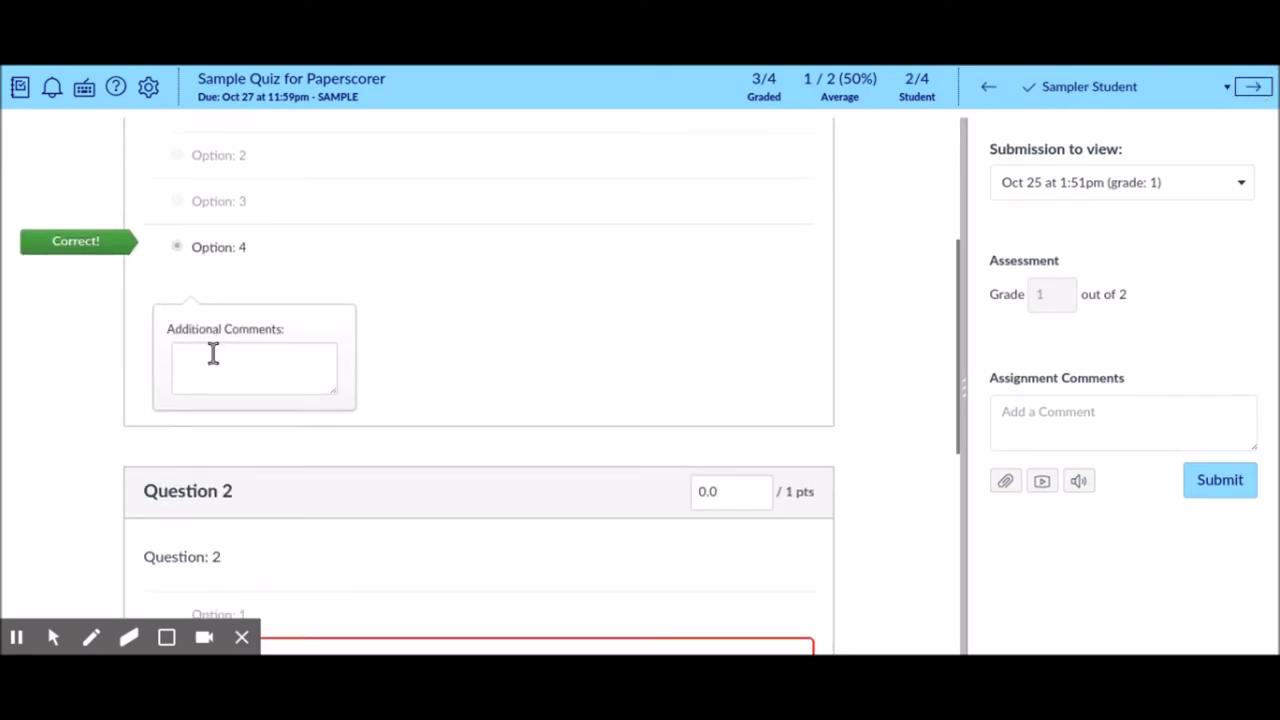
pyautogui.scroll(-3, 220, 362)
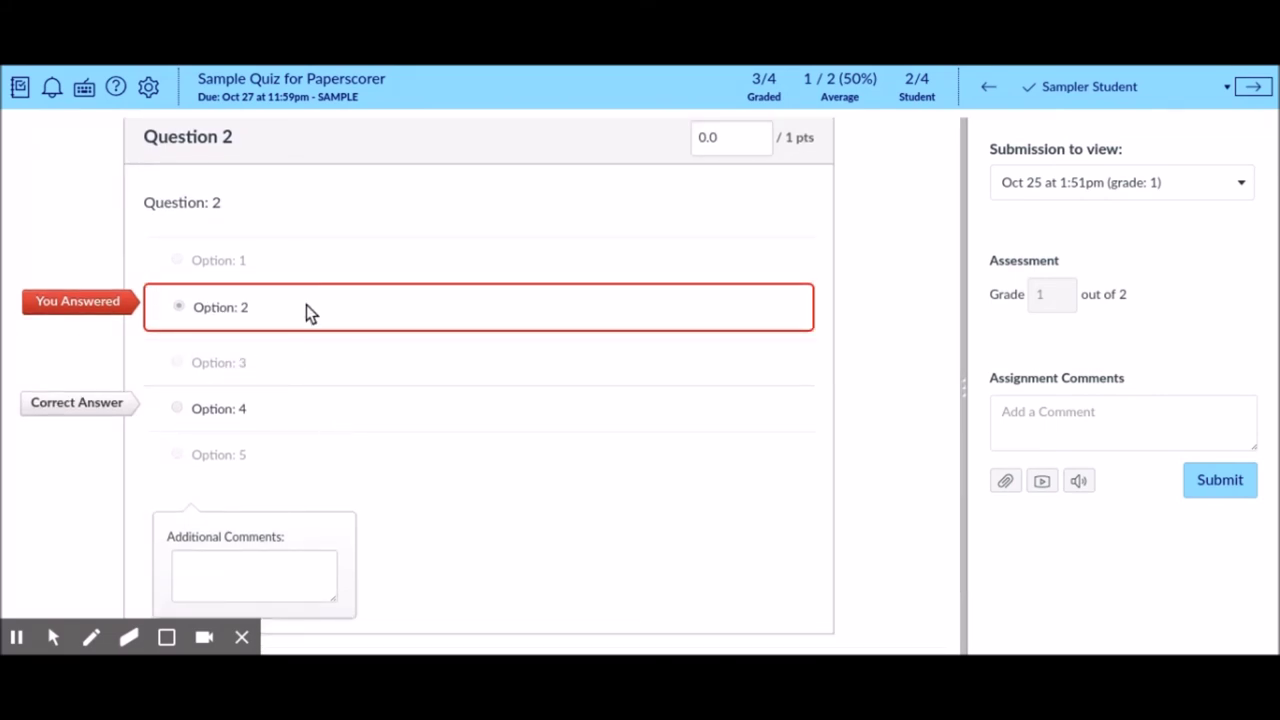
pyautogui.scroll(5, 310, 310)
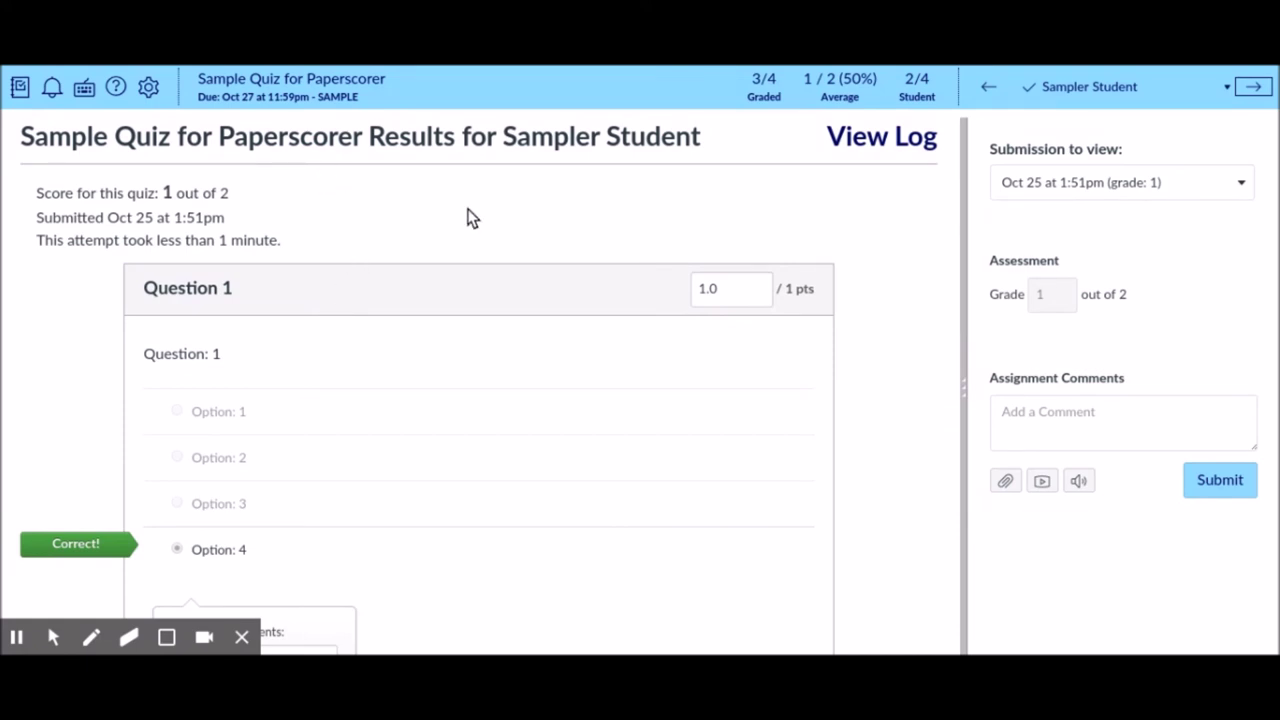
pyautogui.click(292, 86)
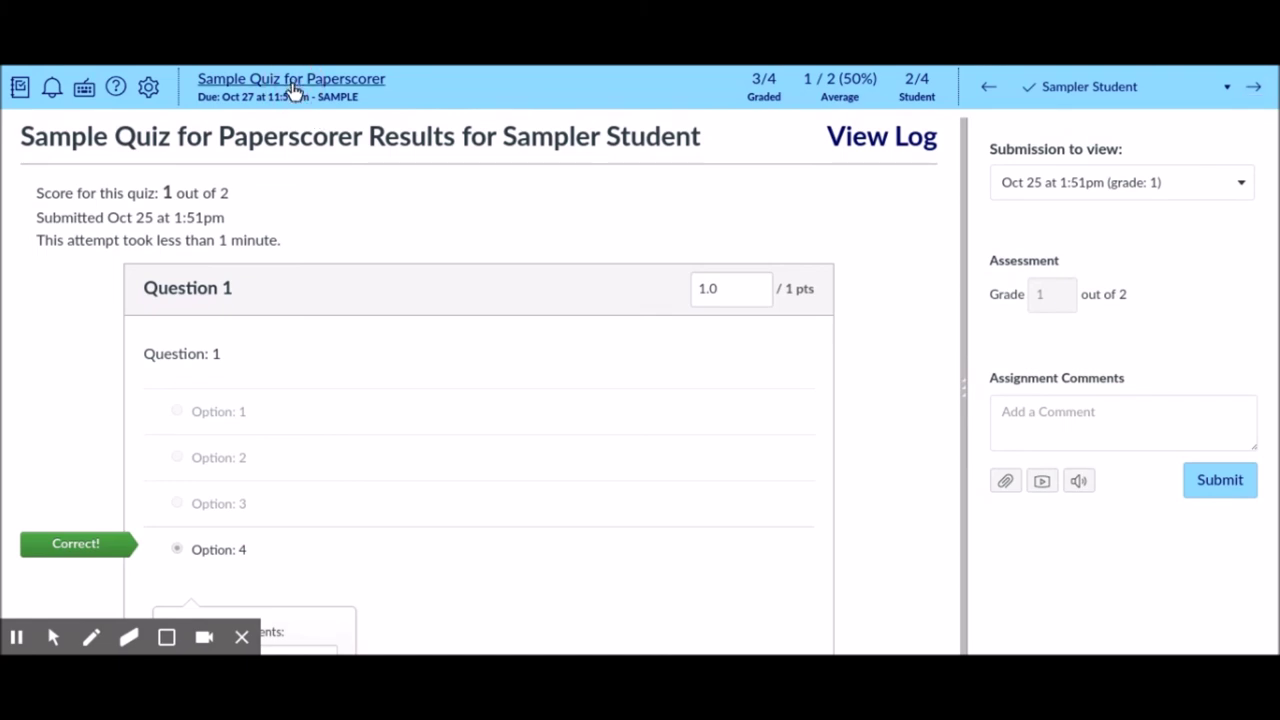